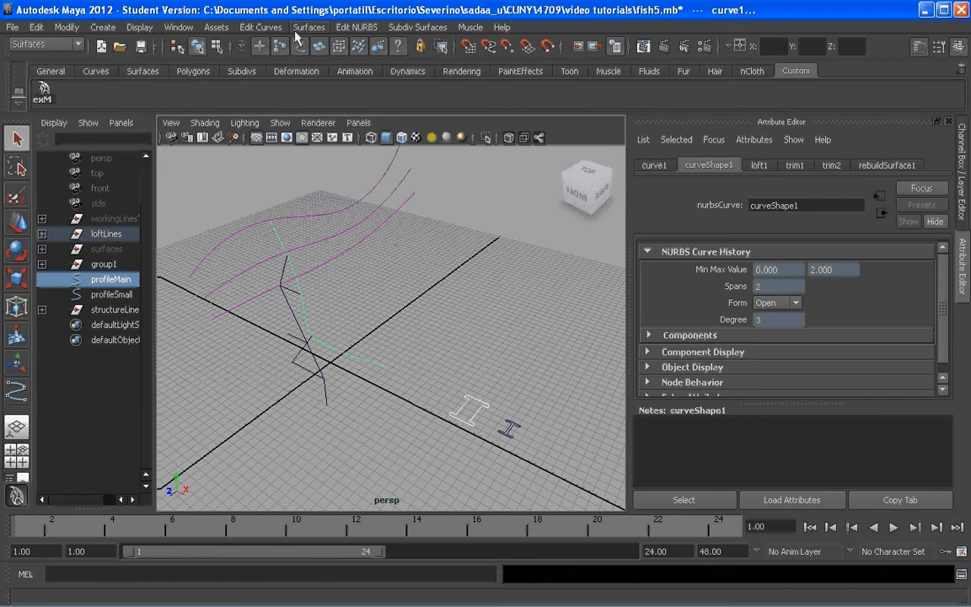
Step: Extrude profileMain along curve1 as a NURBS tube, with the result at the path, component pivot and profile normal orientation
{"action": "left_click", "coordinate": [309, 27]}
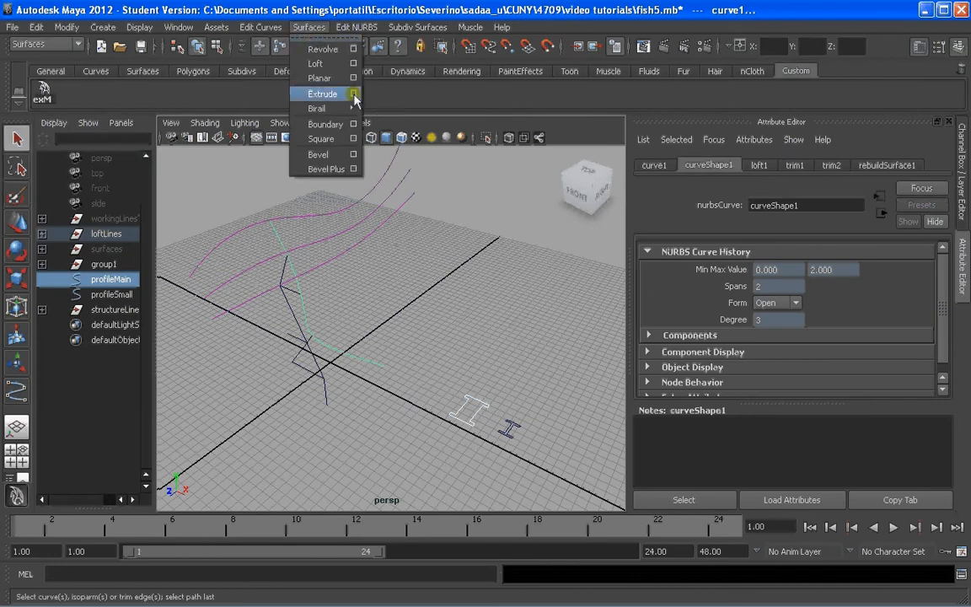
{"action": "left_click", "coordinate": [354, 94]}
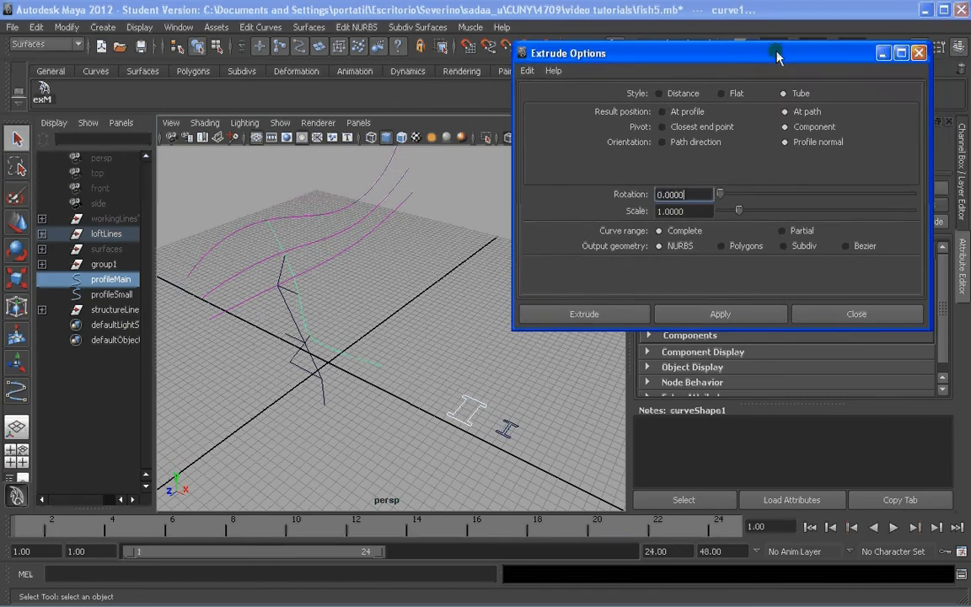
{"action": "left_click_drag", "start_coordinate": [777, 56], "coordinate": [761, 55]}
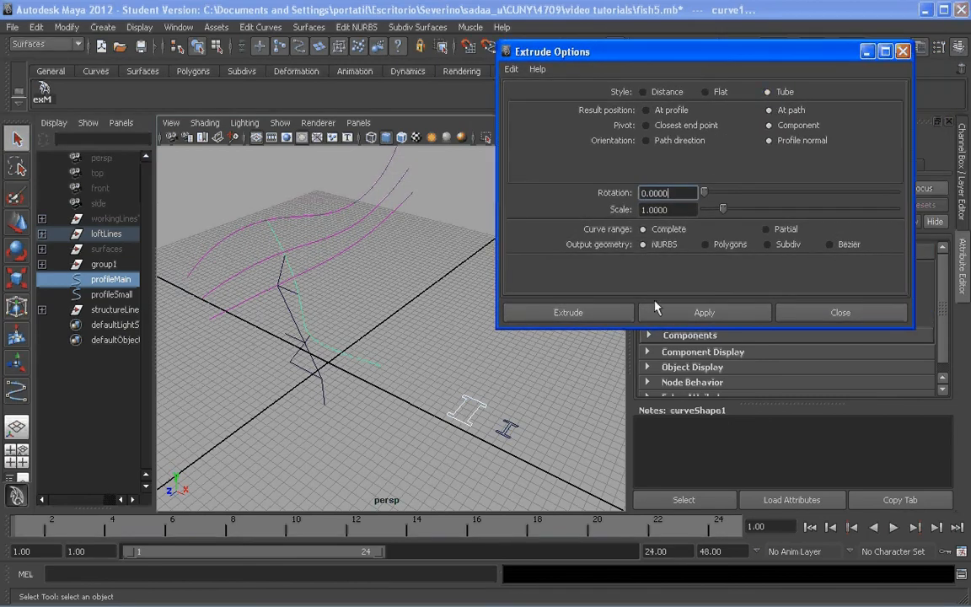
{"action": "left_click", "coordinate": [585, 315]}
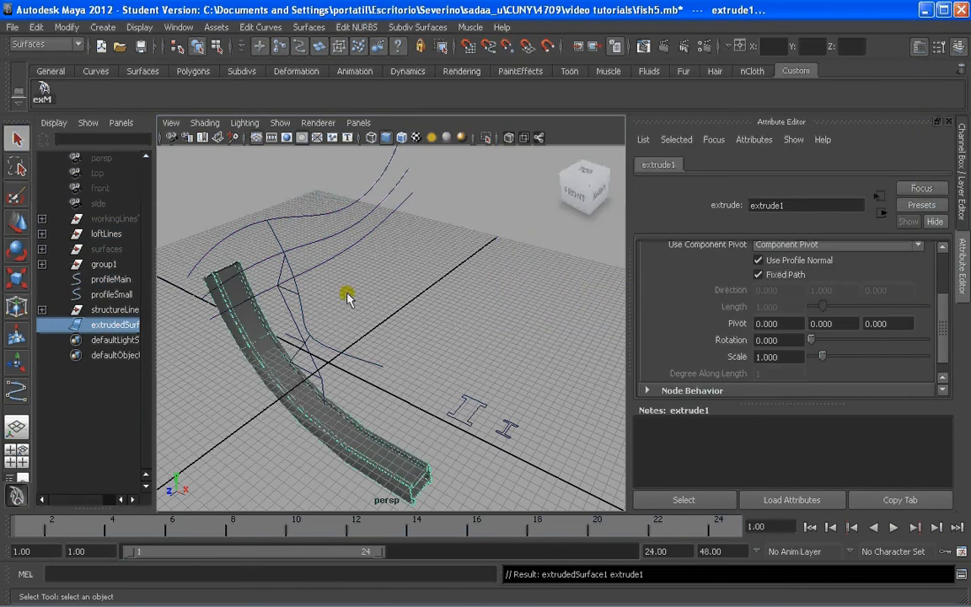
{"action": "left_click_drag", "start_coordinate": [342, 289], "coordinate": [398, 334], "text": "alt"}
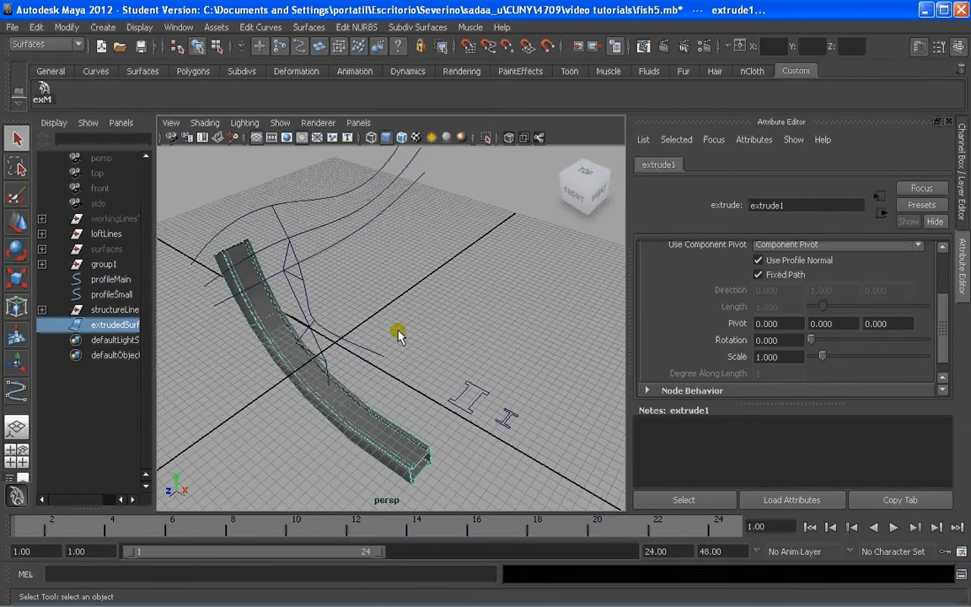
{"action": "left_click", "coordinate": [453, 378]}
Step: Center the pivot of the profileMain curve on the curve itself
{"action": "left_click", "coordinate": [465, 396]}
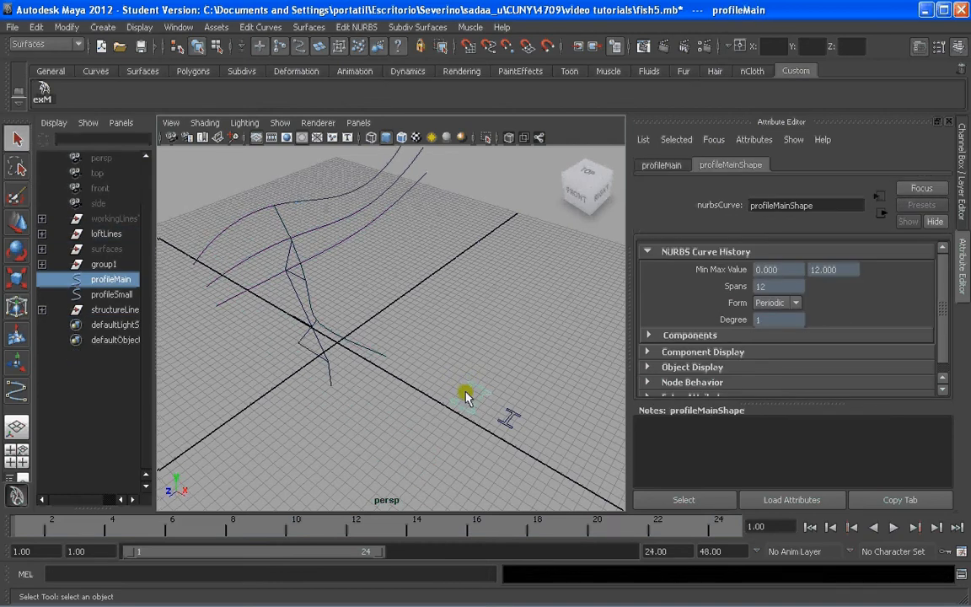
{"action": "key", "text": "w"}
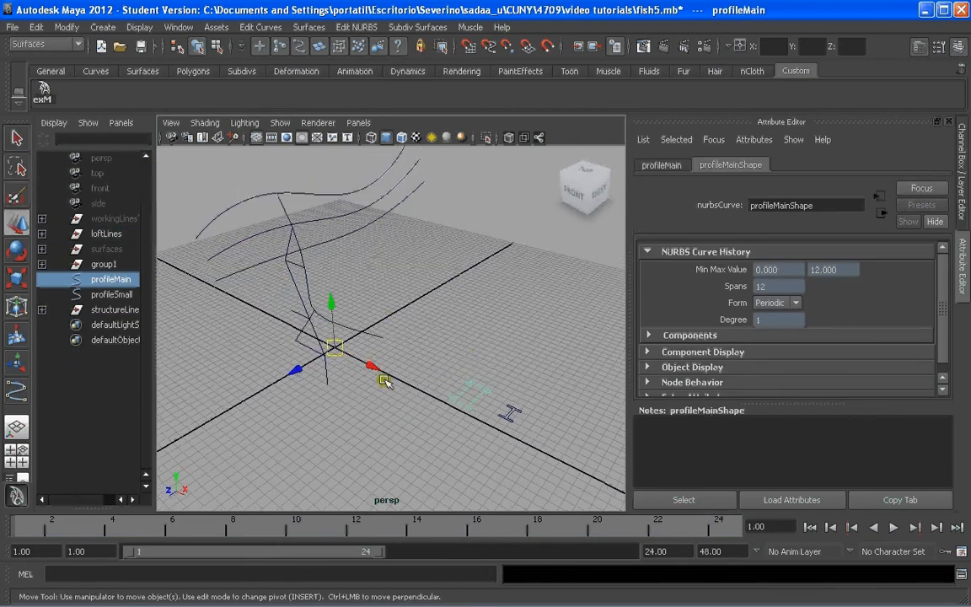
{"action": "left_click", "coordinate": [483, 356]}
{"action": "key", "text": "ctrl+z"}
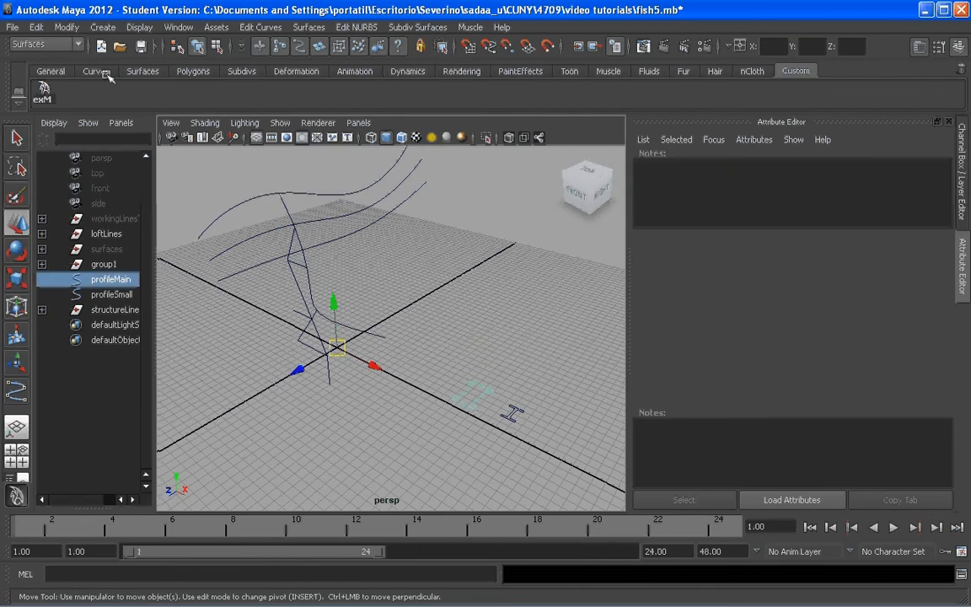
{"action": "left_click", "coordinate": [66, 27]}
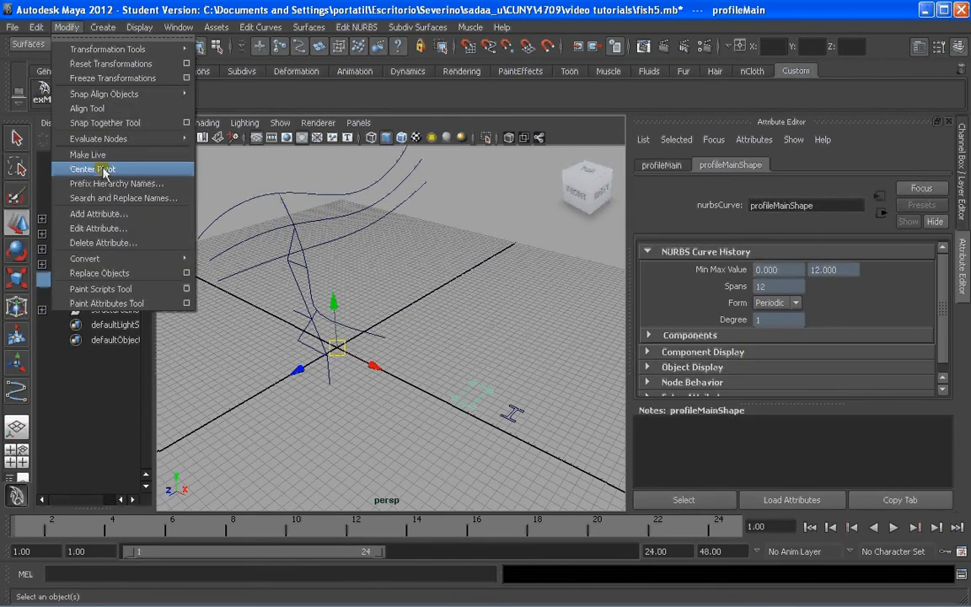
{"action": "left_click", "coordinate": [100, 167]}
Step: Center the pivot of the curved path curve1, then clear the selection
{"action": "left_click", "coordinate": [323, 333]}
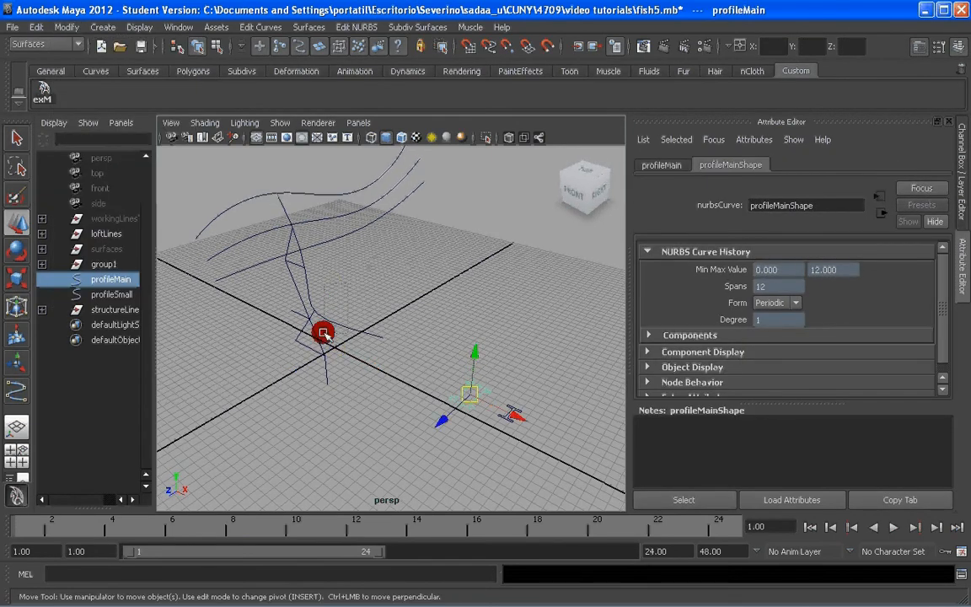
{"action": "left_click", "coordinate": [66, 27]}
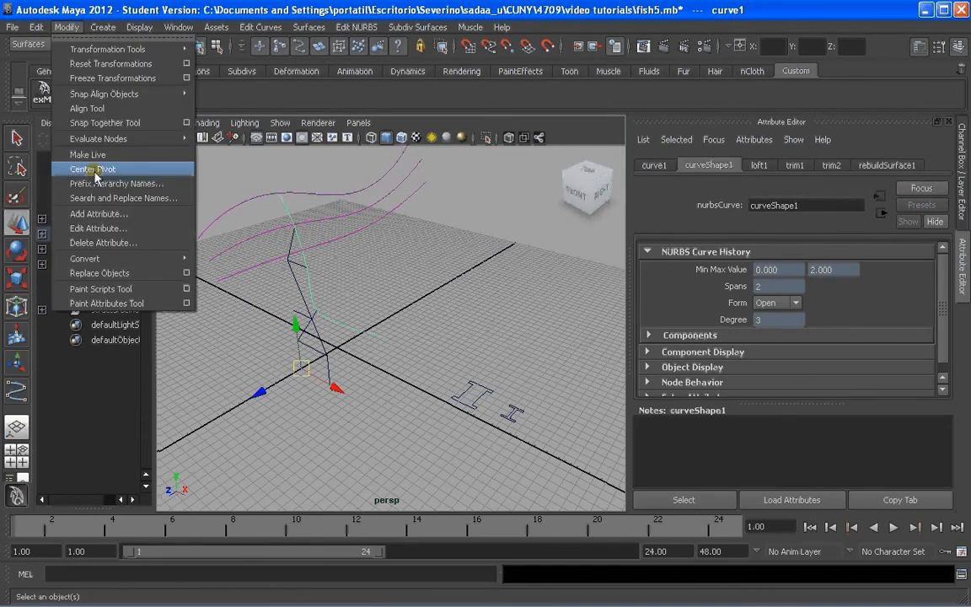
{"action": "left_click", "coordinate": [95, 169]}
{"action": "left_click", "coordinate": [408, 247]}
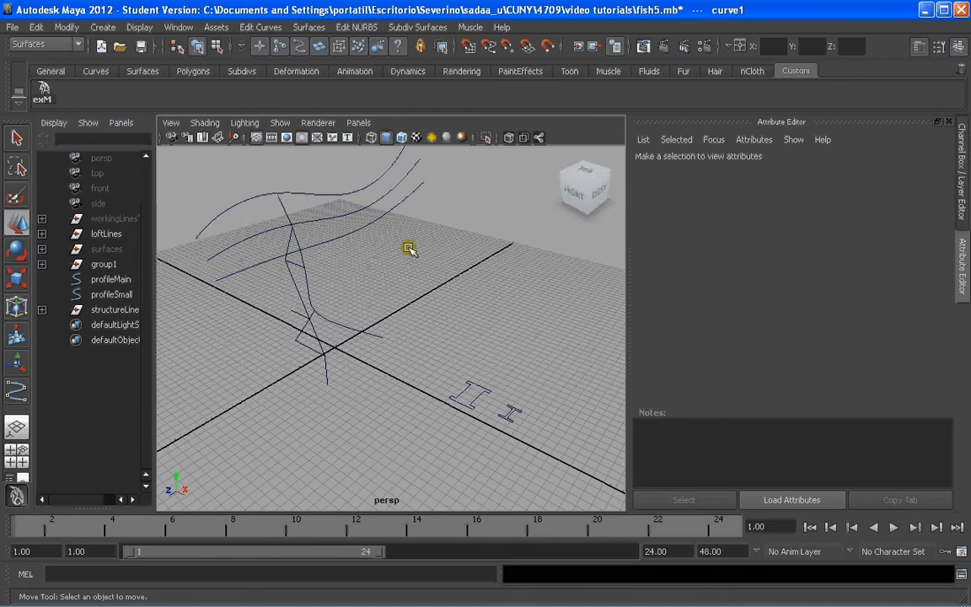
Step: Extrude the profileMain curve along the path curve1 using the current tube extrude settings
{"action": "left_click_drag", "start_coordinate": [485, 347], "coordinate": [455, 387]}
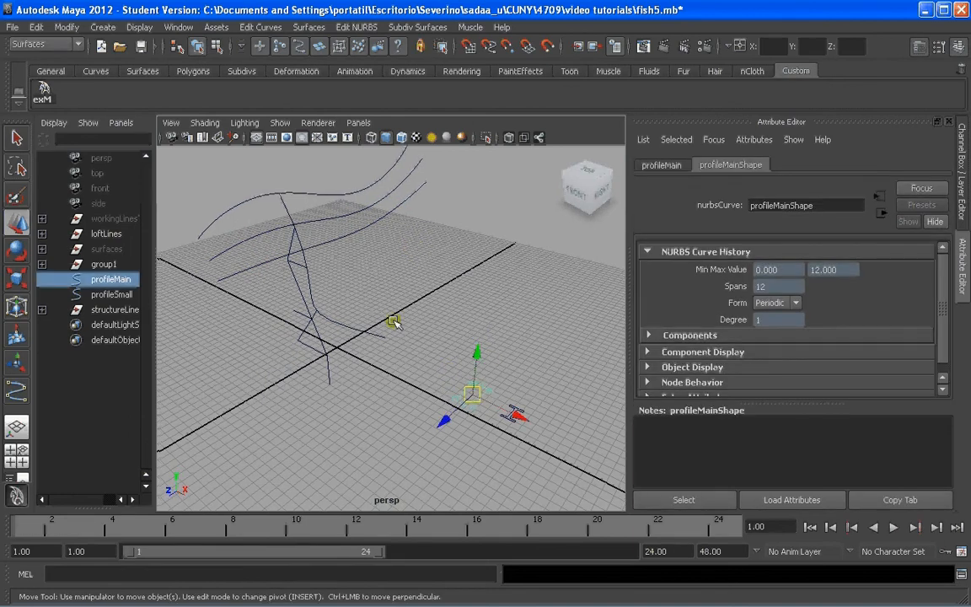
{"action": "left_click", "coordinate": [371, 332], "text": "shift"}
{"action": "left_click", "coordinate": [311, 29]}
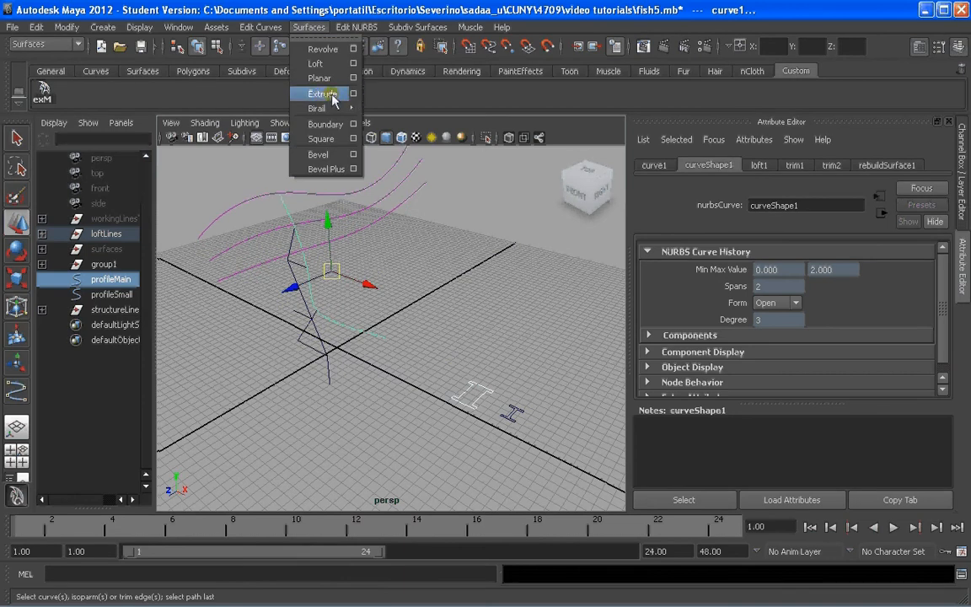
{"action": "left_click", "coordinate": [323, 94]}
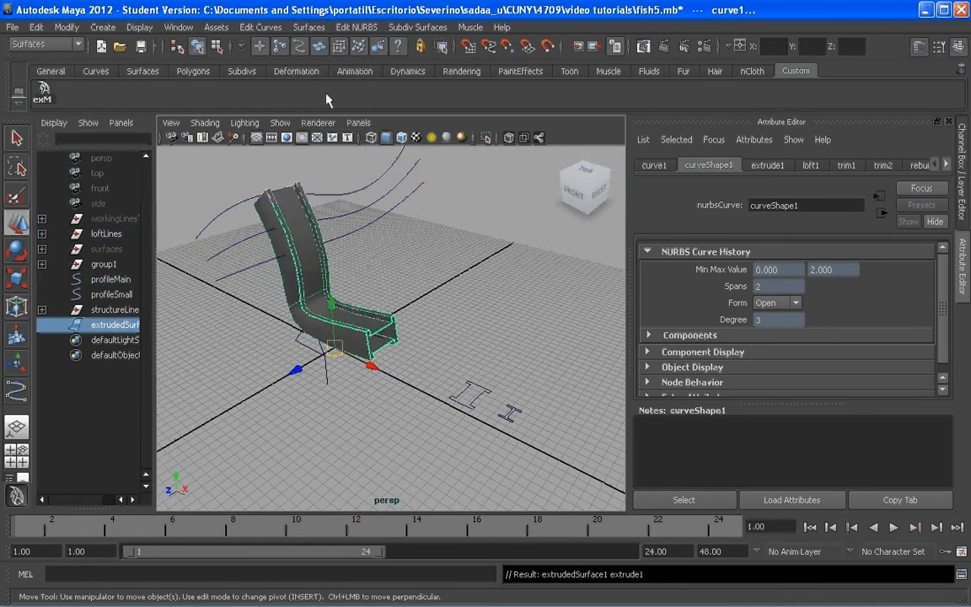
{"action": "left_click", "coordinate": [421, 336]}
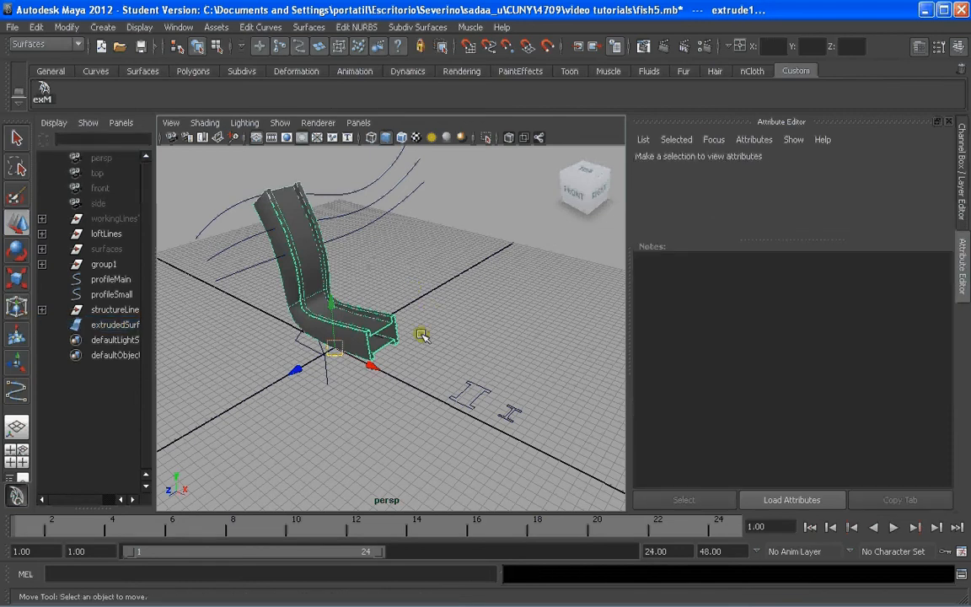
Step: Rotate the profileMain curve 90 degrees about its Y axis and scale it uniformly to about 0.129
{"action": "scroll", "coordinate": [421, 334], "scroll_direction": "up", "scroll_amount": 4}
{"action": "left_click_drag", "start_coordinate": [420, 332], "coordinate": [394, 325], "text": "alt"}
{"action": "middle_click_drag", "start_coordinate": [394, 325], "coordinate": [434, 310], "text": "alt"}
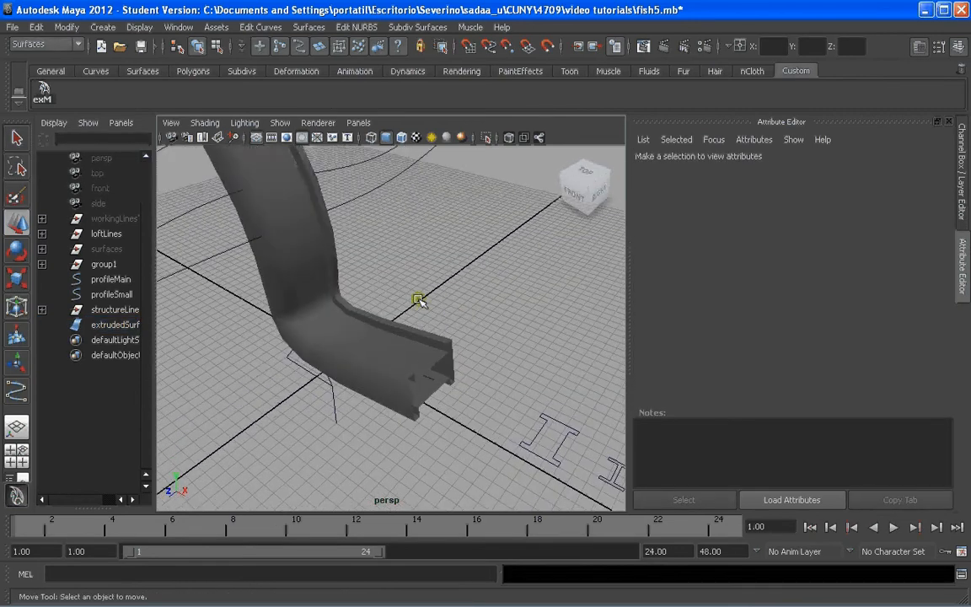
{"action": "left_click_drag", "start_coordinate": [418, 300], "coordinate": [376, 277], "text": "alt"}
{"action": "scroll", "coordinate": [407, 304], "scroll_direction": "up", "scroll_amount": 3}
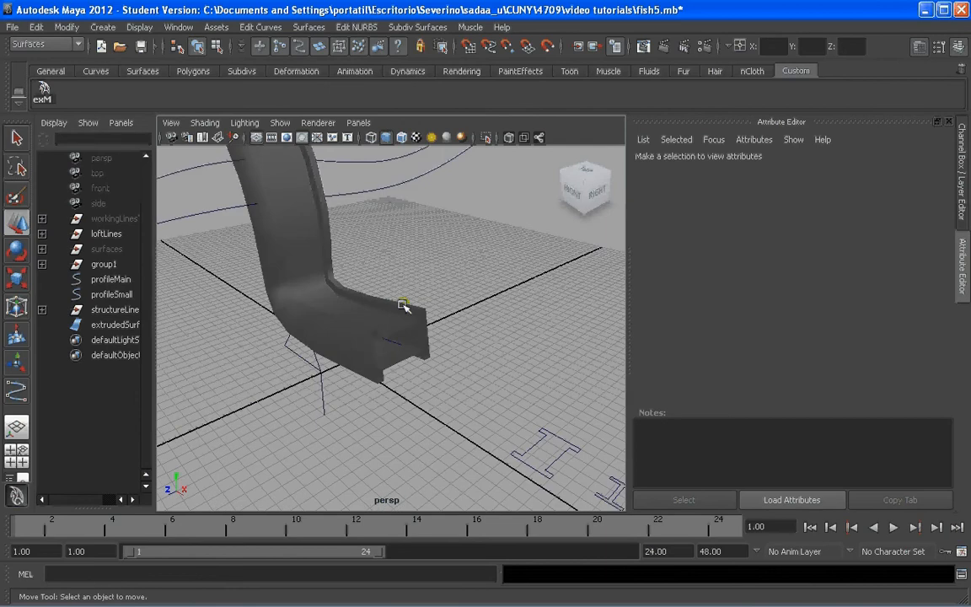
{"action": "middle_click_drag", "start_coordinate": [455, 314], "coordinate": [431, 271], "text": "alt"}
{"action": "key", "text": "w"}
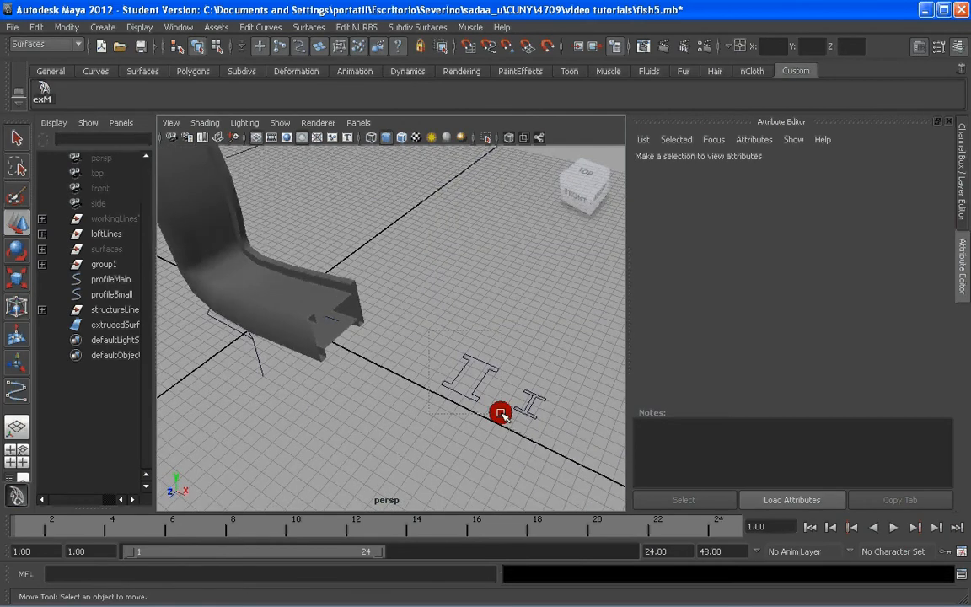
{"action": "left_click", "coordinate": [496, 408]}
{"action": "key", "text": "e"}
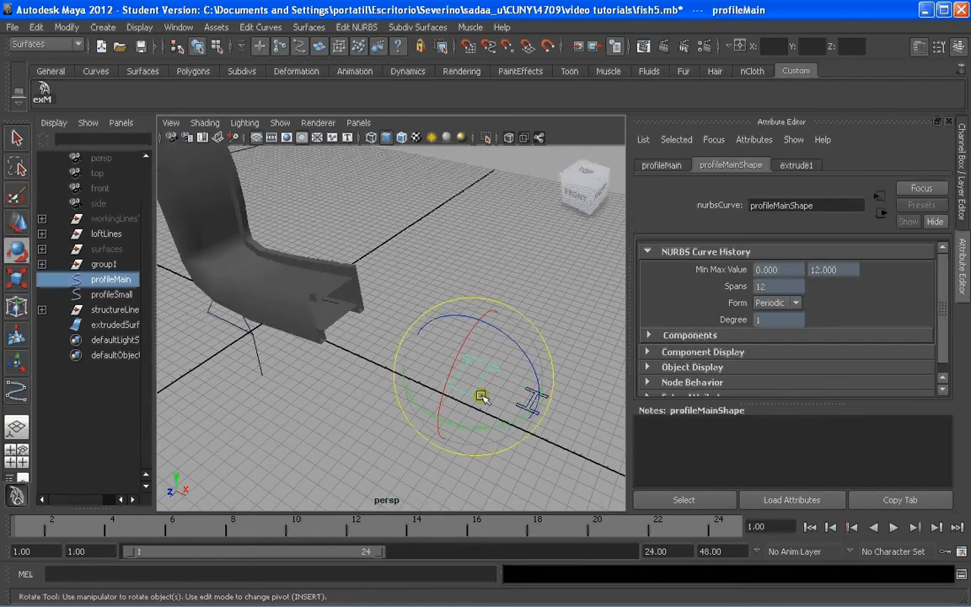
{"action": "left_click_drag", "start_coordinate": [466, 426], "coordinate": [576, 412]}
{"action": "key", "text": "ctrl+z"}
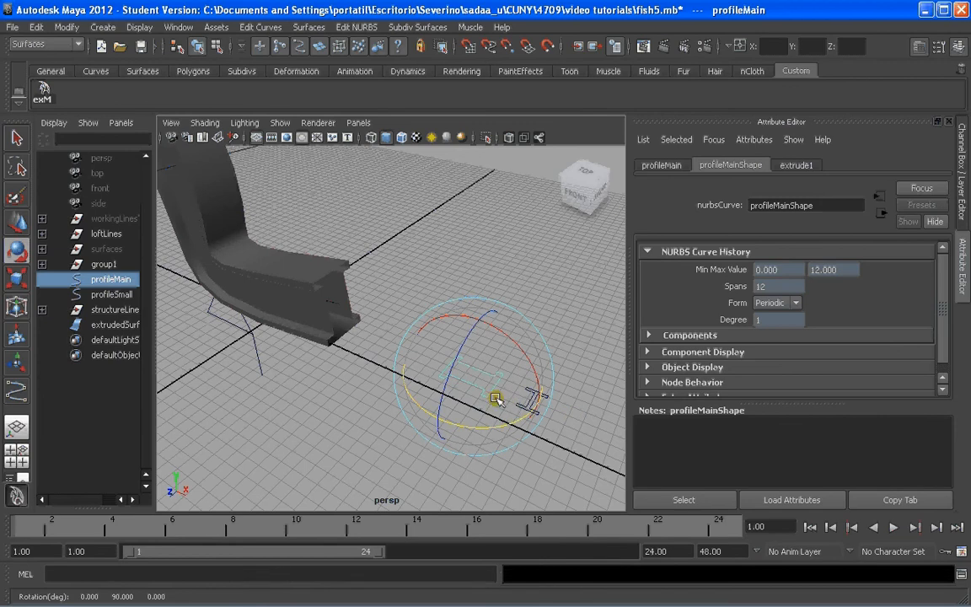
{"action": "key", "text": "r"}
{"action": "left_click_drag", "start_coordinate": [472, 377], "coordinate": [445, 378]}
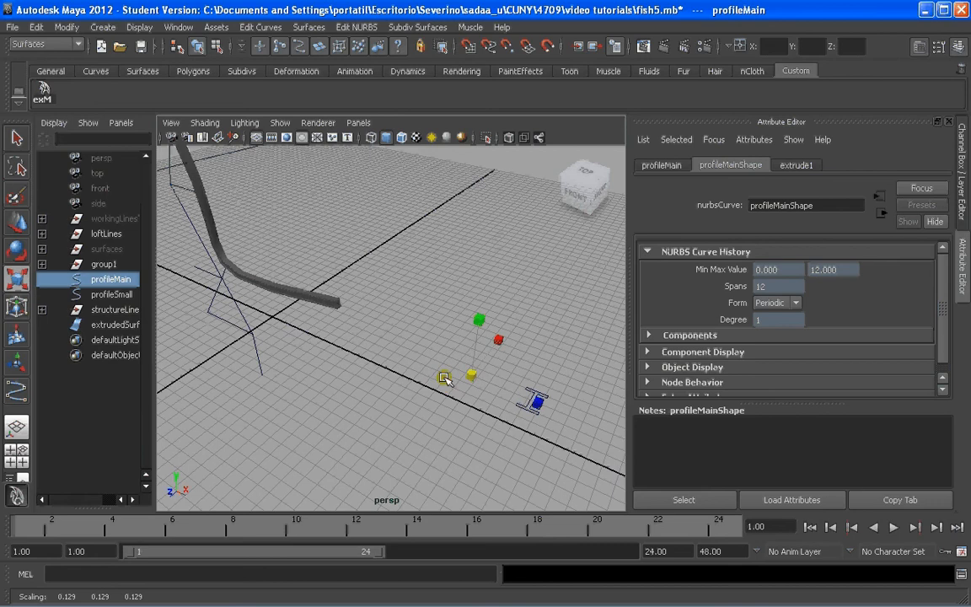
Step: Move the pivot of the profileMain curve from its center to the middle of one flange's outer edge
{"action": "key", "text": "f"}
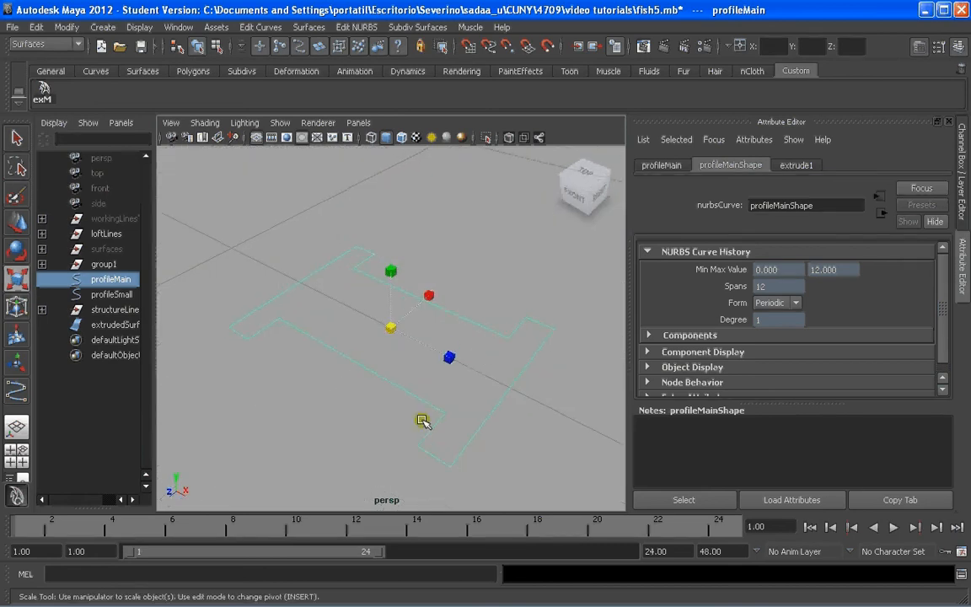
{"action": "key", "text": "Insert"}
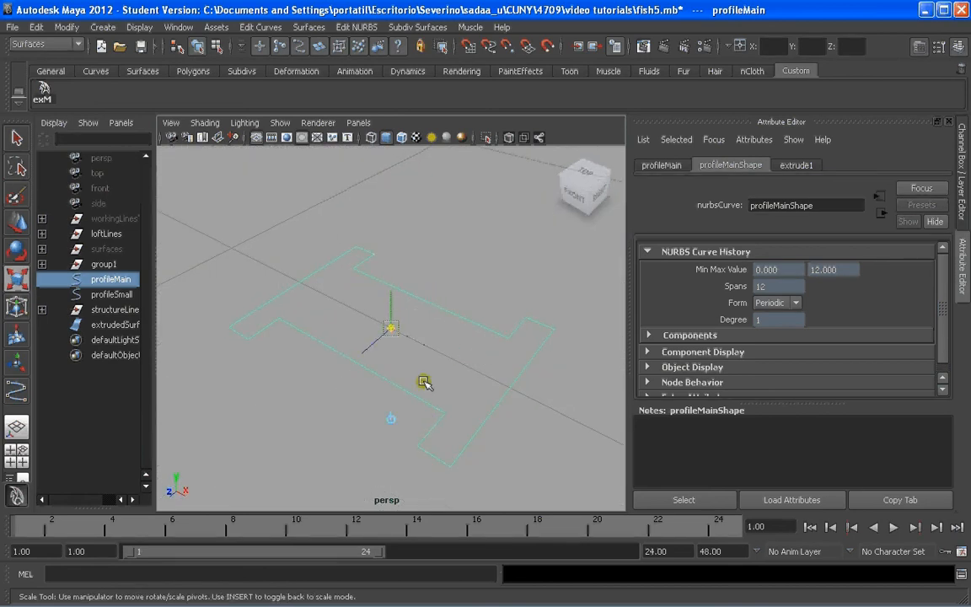
{"action": "left_click_drag", "start_coordinate": [390, 331], "coordinate": [315, 293]}
{"action": "key", "text": "Insert"}
{"action": "scroll", "coordinate": [364, 336], "scroll_direction": "down", "scroll_amount": 10}
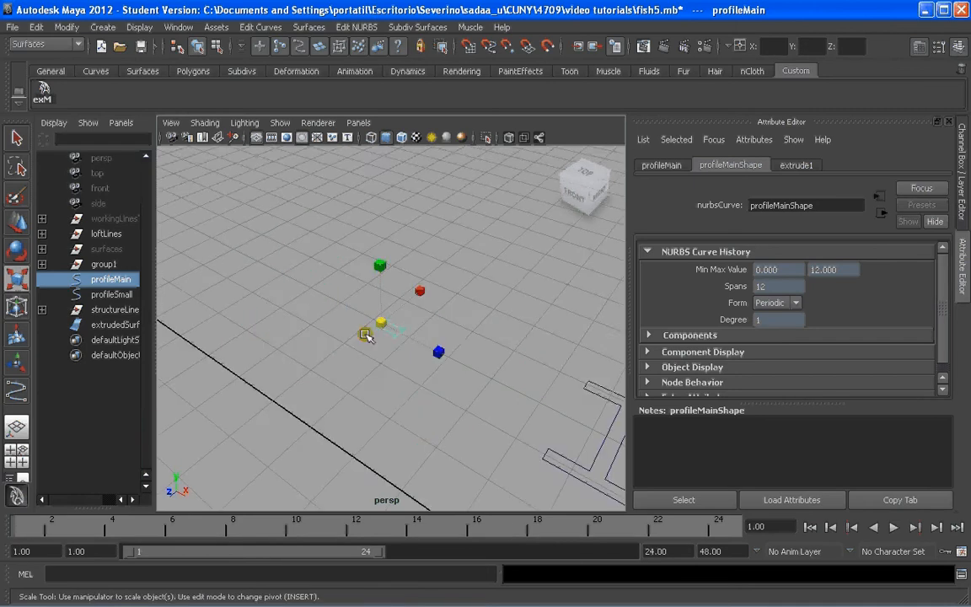
{"action": "middle_click_drag", "start_coordinate": [341, 322], "coordinate": [364, 359], "text": "alt"}
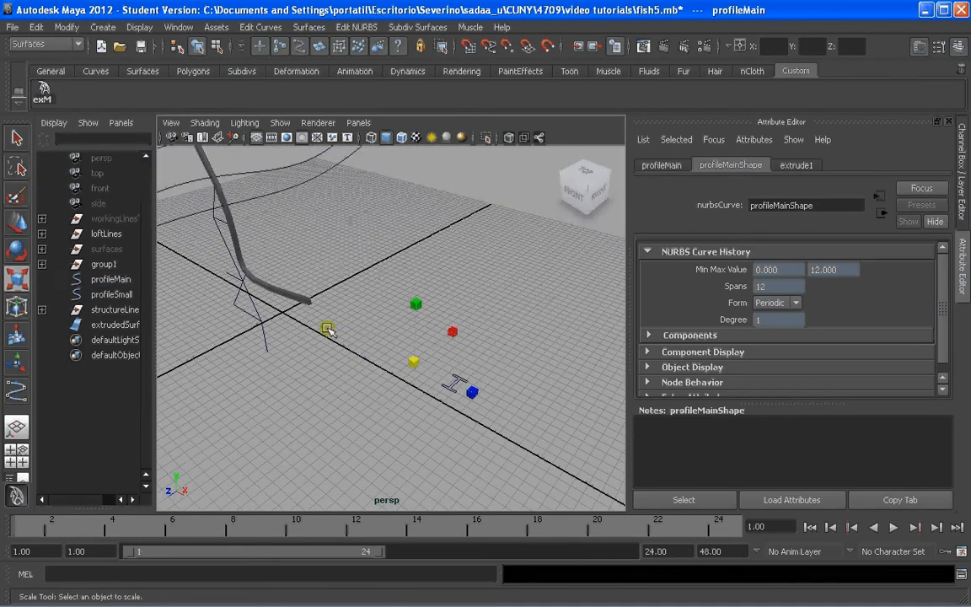
Step: Delete the extruded surface that follows curve1
{"action": "left_click", "coordinate": [327, 330]}
{"action": "scroll", "coordinate": [291, 279], "scroll_direction": "up", "scroll_amount": 4}
{"action": "left_click_drag", "start_coordinate": [284, 273], "coordinate": [315, 278], "text": "alt"}
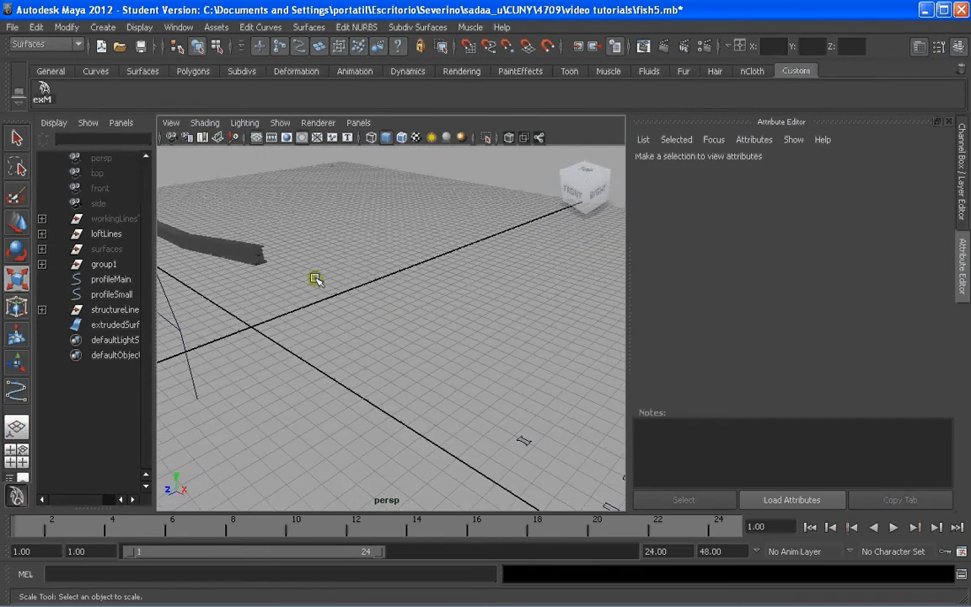
{"action": "left_click", "coordinate": [247, 249]}
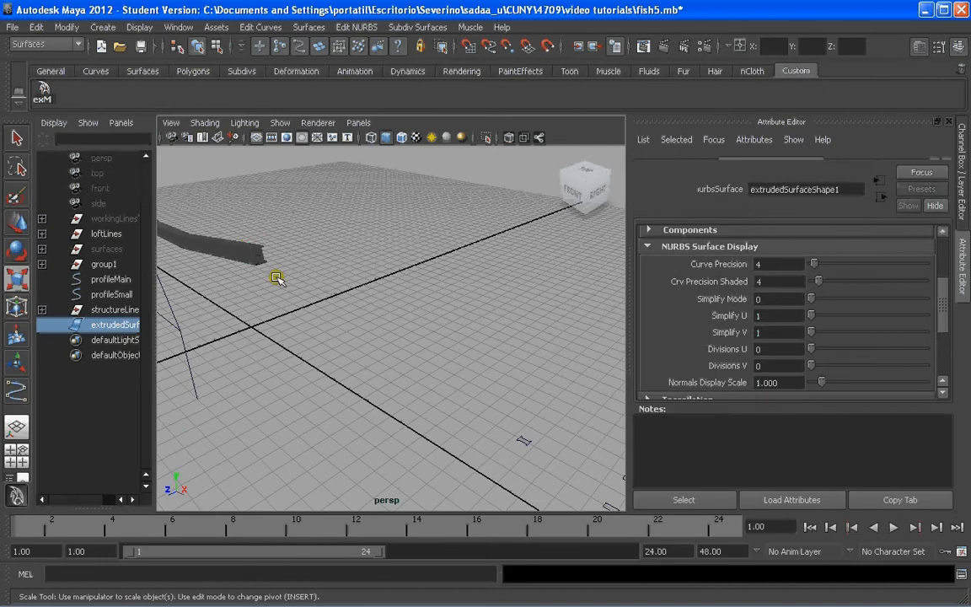
{"action": "key", "text": "Delete"}
Step: Extrude the rotated and scaled-down profileMain curve along curve1 with its relocated pivot on the path
{"action": "left_click_drag", "start_coordinate": [262, 265], "coordinate": [433, 391], "text": "alt"}
{"action": "left_click_drag", "start_coordinate": [330, 327], "coordinate": [406, 279], "text": "shift"}
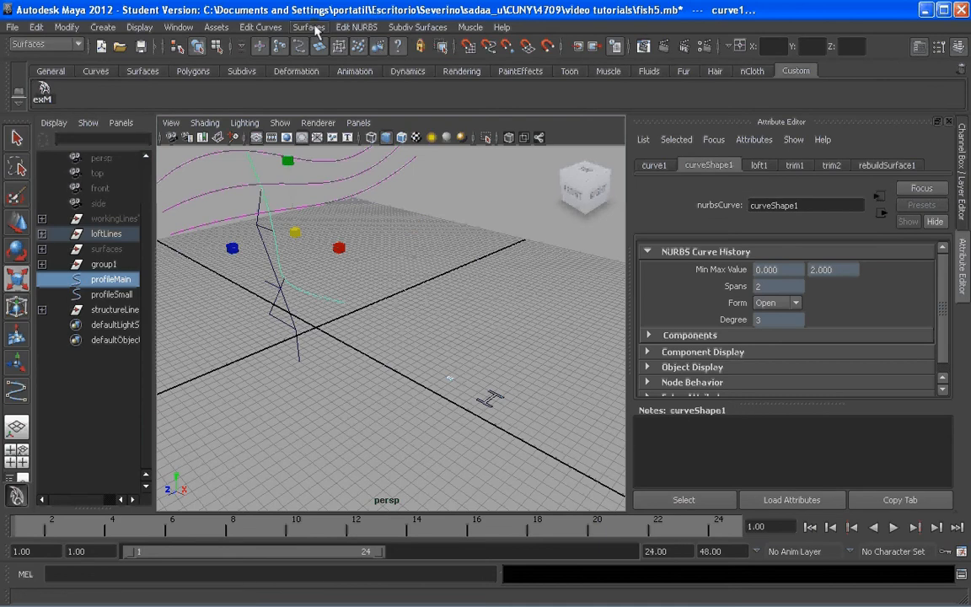
{"action": "left_click", "coordinate": [308, 27]}
{"action": "left_click", "coordinate": [320, 95]}
{"action": "left_click", "coordinate": [363, 245]}
Step: Raise the extruded beam's shaded curve precision to 63 in its NURBS surface display settings
{"action": "scroll", "coordinate": [295, 267], "scroll_direction": "up", "scroll_amount": 5}
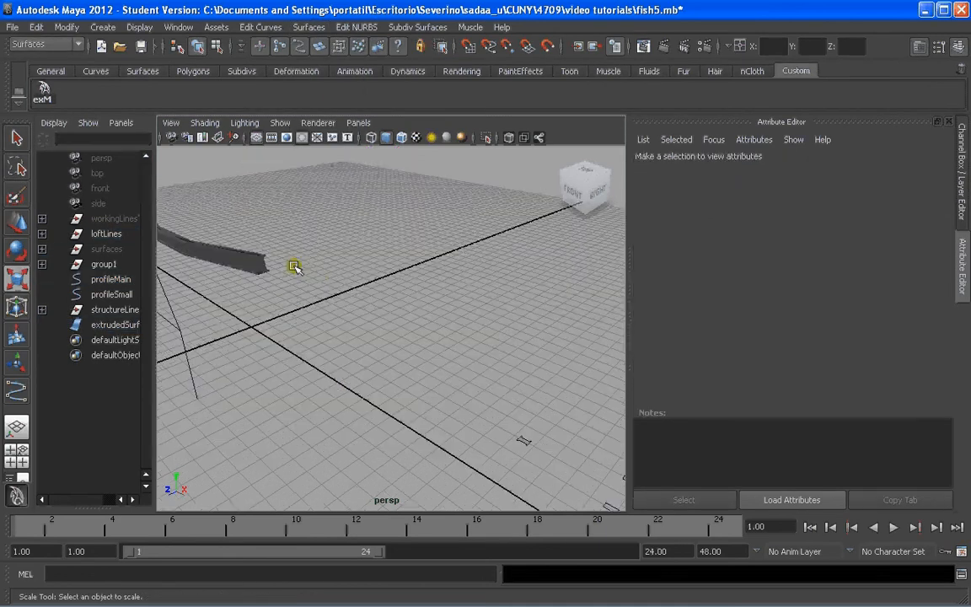
{"action": "left_click_drag", "start_coordinate": [336, 279], "coordinate": [284, 243], "text": "alt"}
{"action": "scroll", "coordinate": [284, 243], "scroll_direction": "up", "scroll_amount": 2}
{"action": "middle_click_drag", "start_coordinate": [284, 243], "coordinate": [352, 273], "text": "alt"}
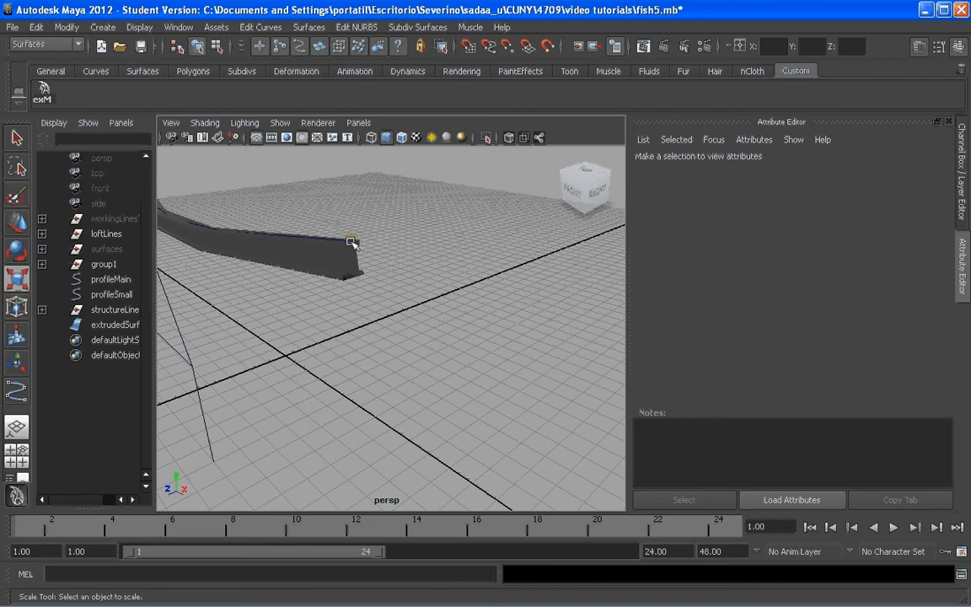
{"action": "left_click_drag", "start_coordinate": [353, 256], "coordinate": [359, 329], "text": "alt"}
{"action": "key", "text": "r"}
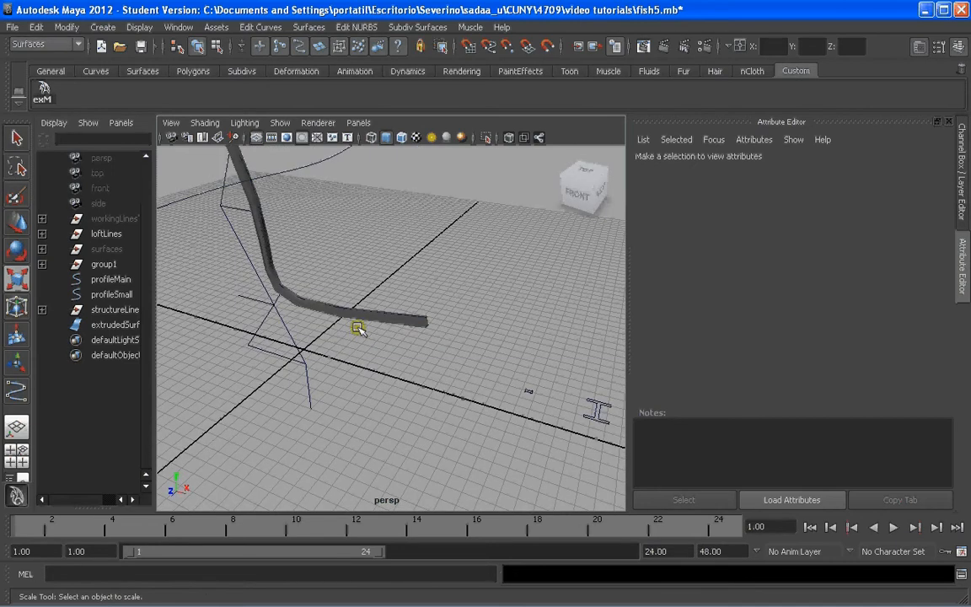
{"action": "left_click", "coordinate": [402, 325]}
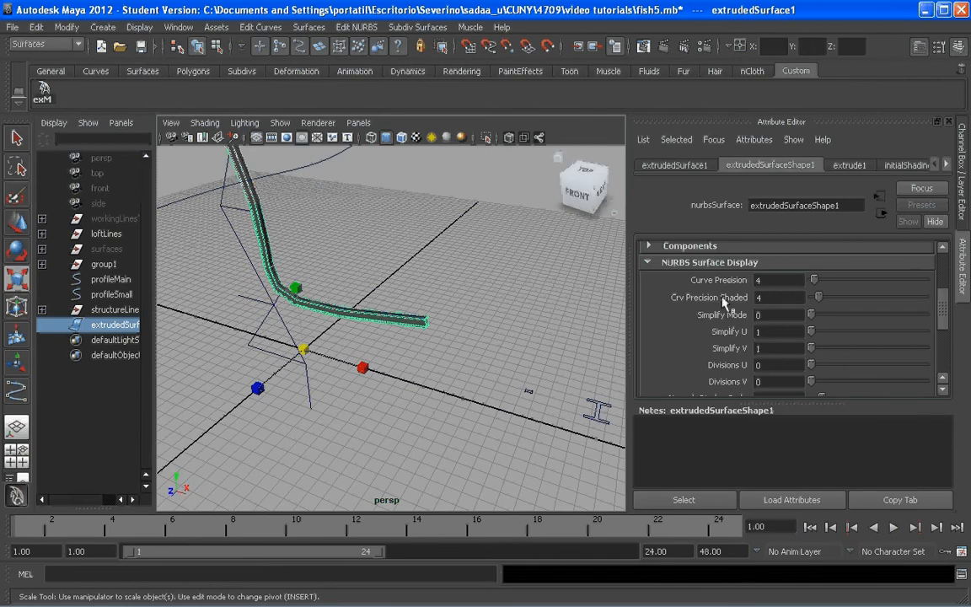
{"action": "left_click_drag", "start_coordinate": [819, 298], "coordinate": [927, 299]}
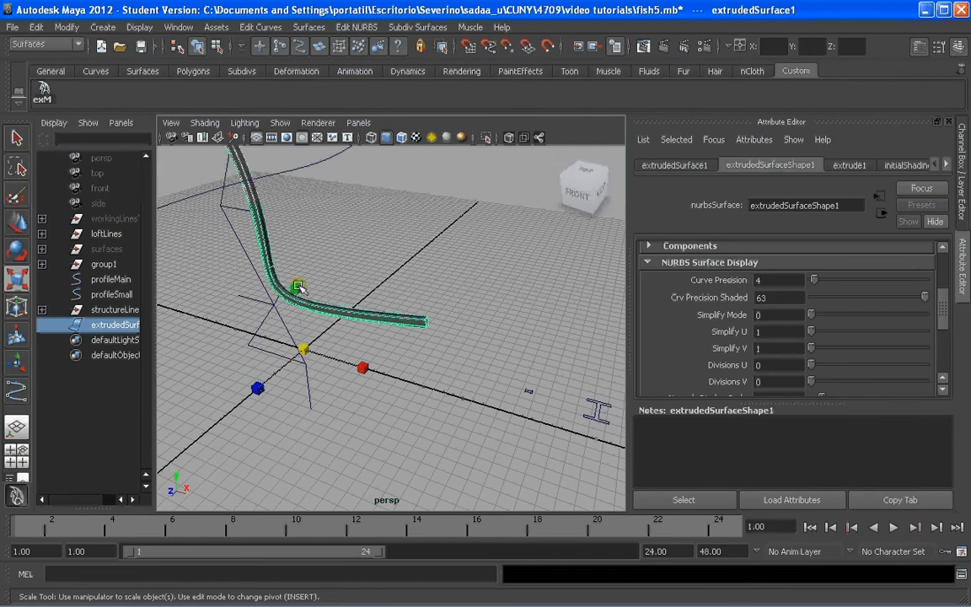
{"action": "right_click_drag", "start_coordinate": [298, 286], "coordinate": [361, 255], "text": "alt"}
{"action": "left_click_drag", "start_coordinate": [360, 255], "coordinate": [346, 249], "text": "alt"}
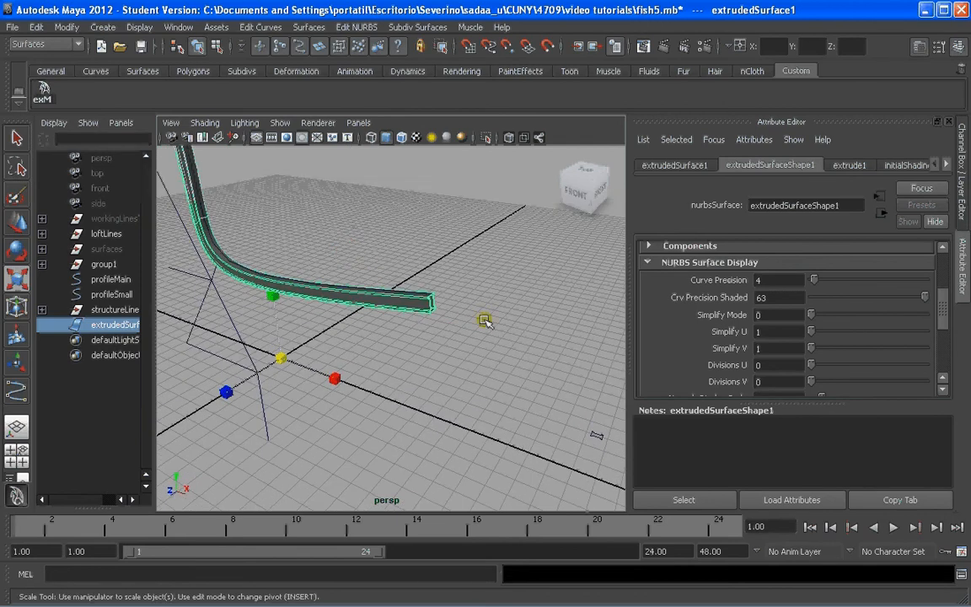
Step: Scale the profileMain curve down uniformly by a factor of about 0.735 and deselect it
{"action": "left_click_drag", "start_coordinate": [487, 320], "coordinate": [530, 372], "text": "alt"}
{"action": "left_click", "coordinate": [578, 403]}
{"action": "left_click_drag", "start_coordinate": [578, 403], "coordinate": [535, 379]}
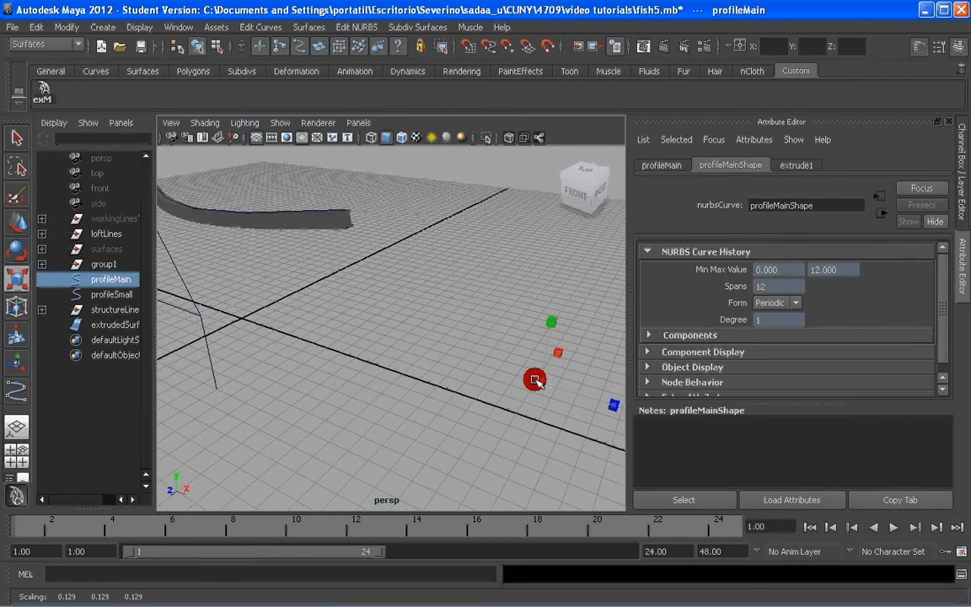
{"action": "left_click", "coordinate": [443, 331]}
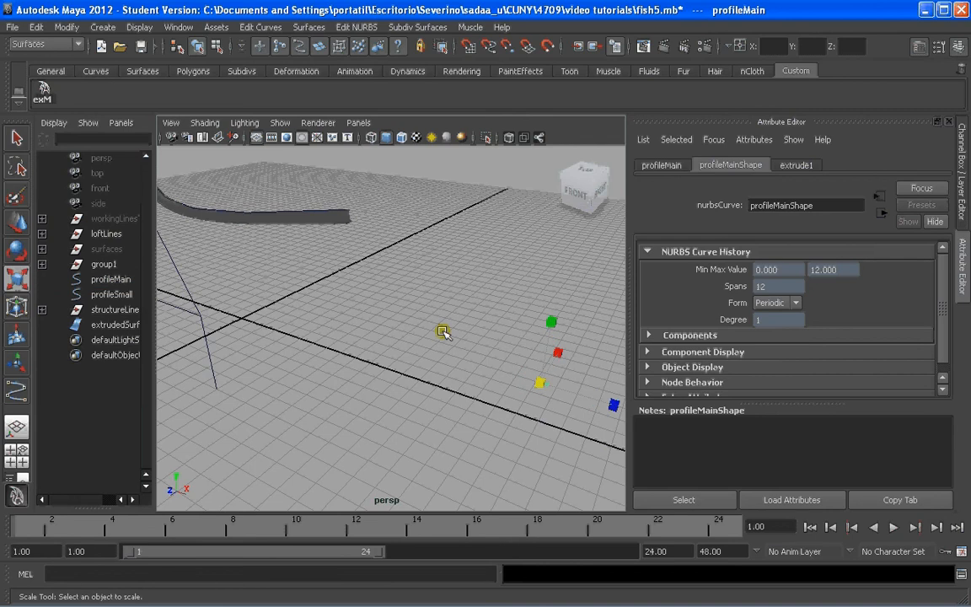
Step: Remove the exM script shortcut from the Custom shelf
{"action": "left_click_drag", "start_coordinate": [442, 331], "coordinate": [405, 329], "text": "alt"}
{"action": "middle_click_drag", "start_coordinate": [405, 330], "coordinate": [384, 341], "text": "alt"}
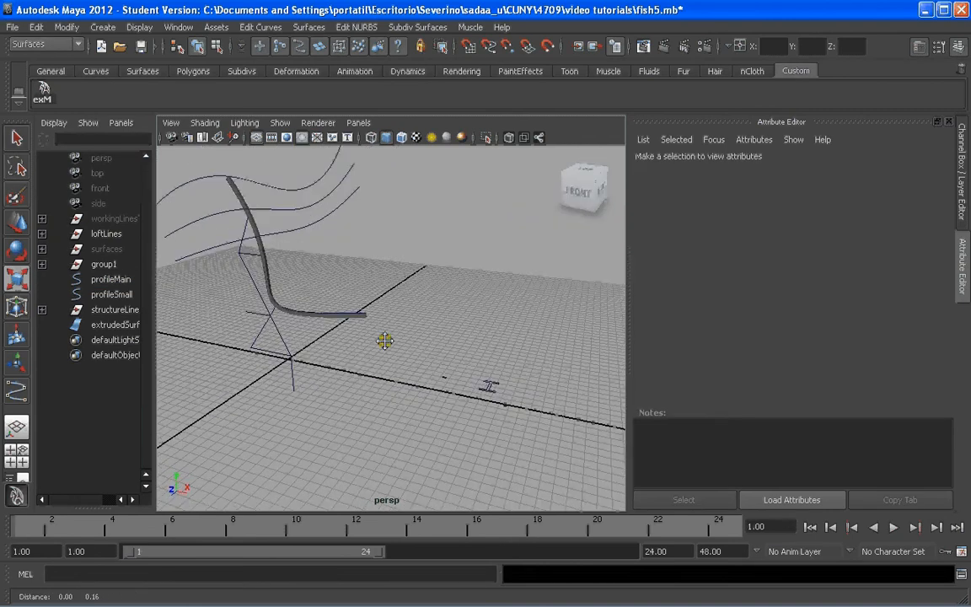
{"action": "left_click_drag", "start_coordinate": [384, 340], "coordinate": [404, 319], "text": "alt"}
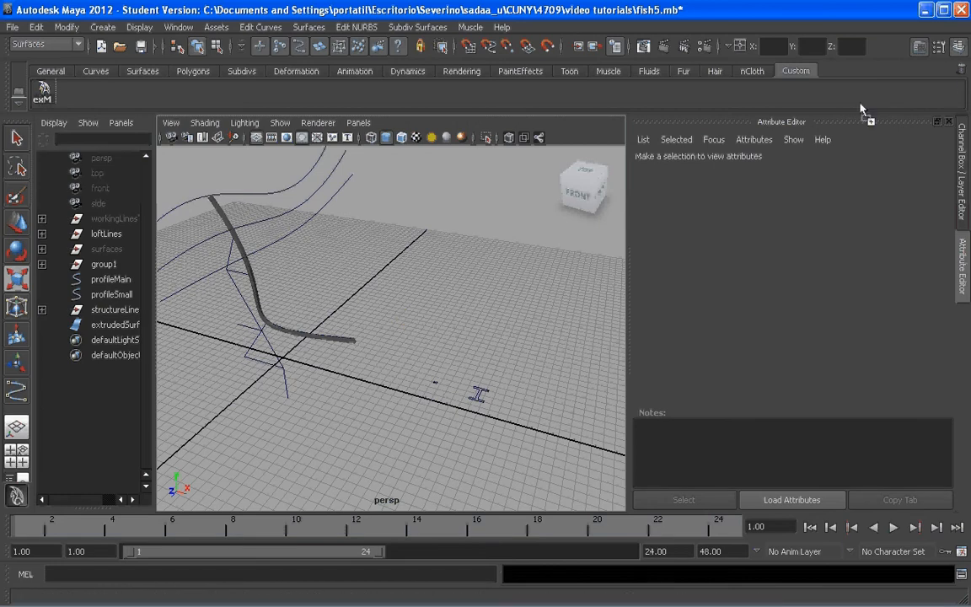
{"action": "middle_click_drag", "start_coordinate": [860, 104], "coordinate": [958, 71]}
{"action": "left_click", "coordinate": [18, 102]}
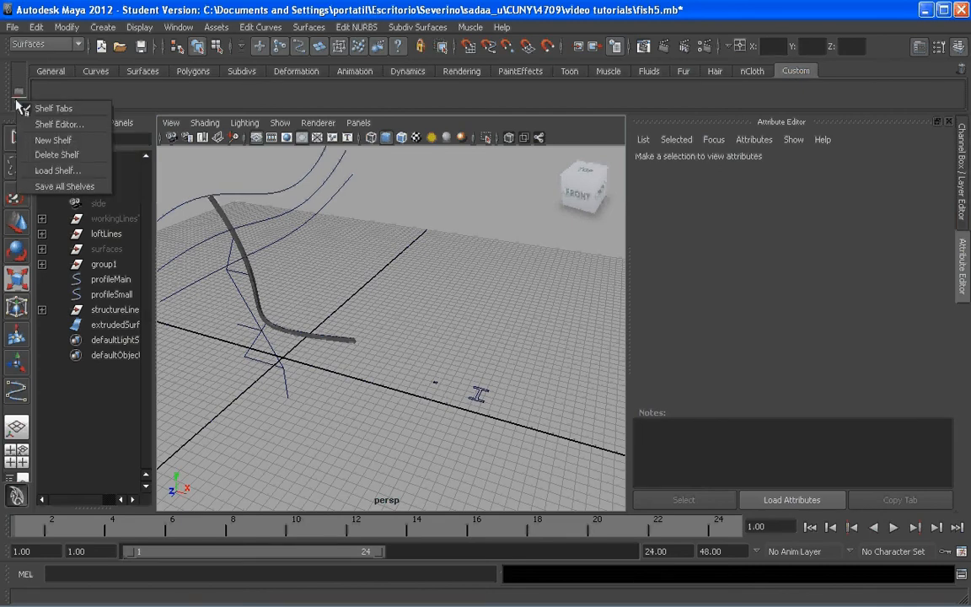
{"action": "left_click", "coordinate": [53, 139]}
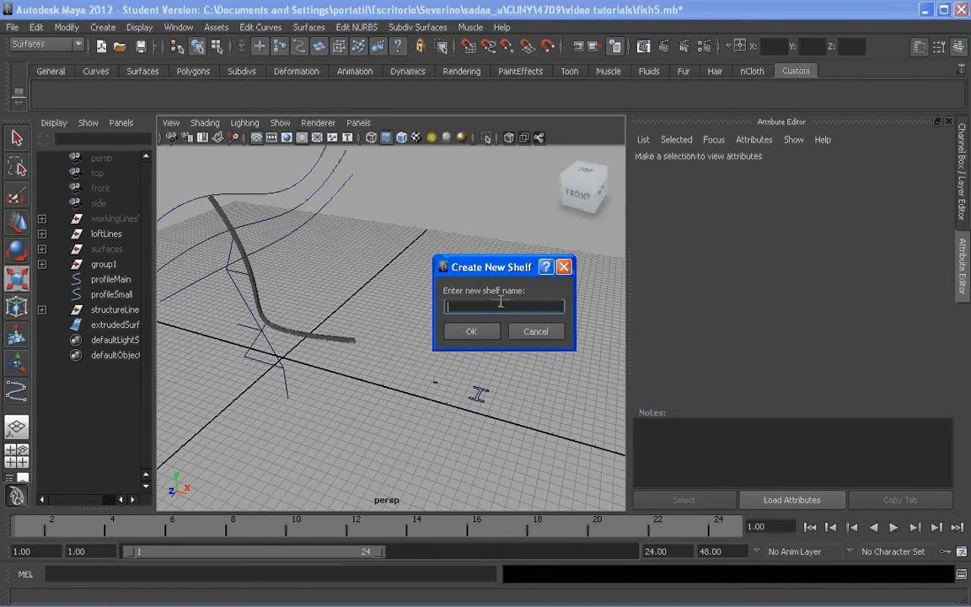
{"action": "left_click", "coordinate": [564, 268]}
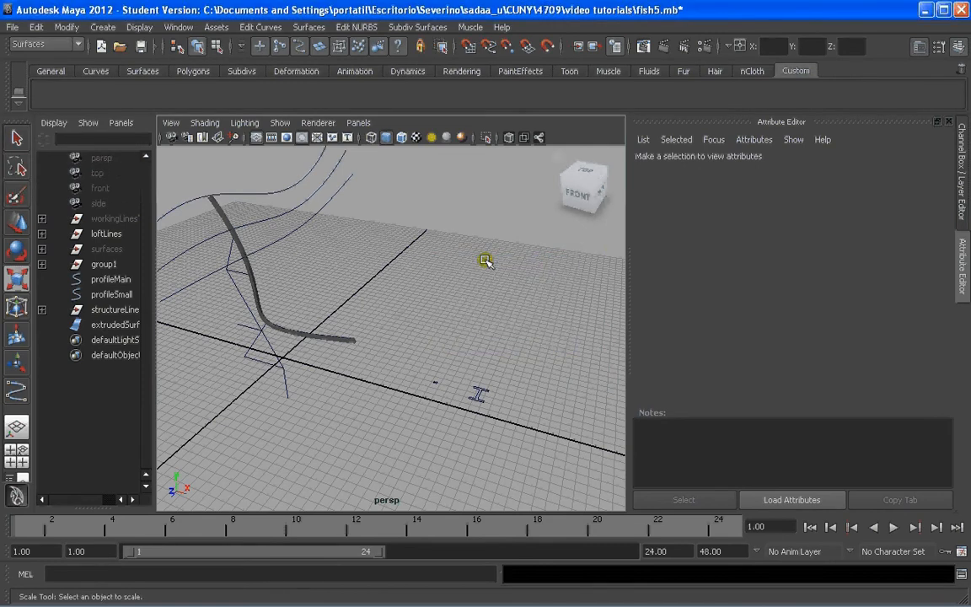
Step: Open the Script Editor and clear all existing code from its MEL input area
{"action": "left_click", "coordinate": [178, 27]}
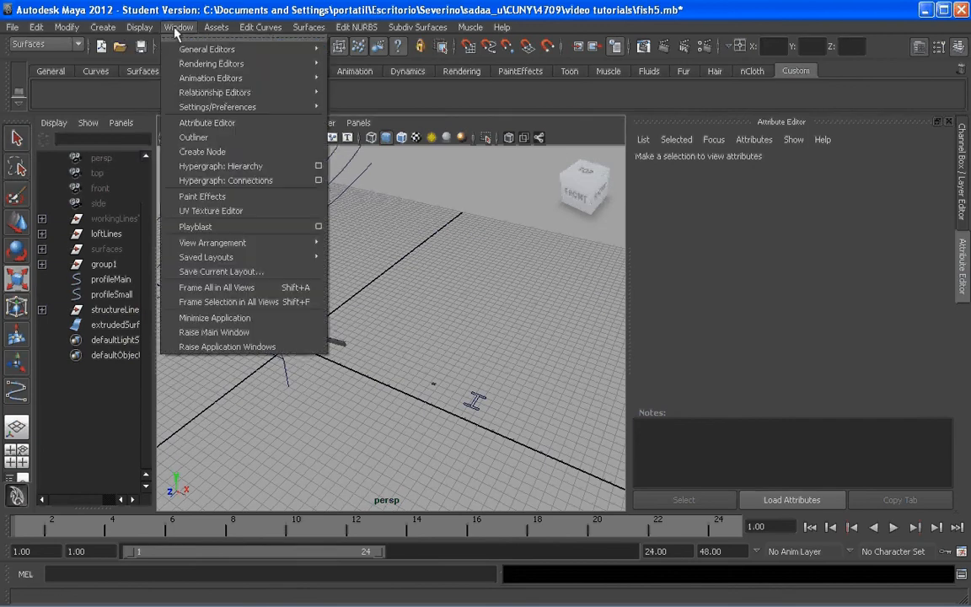
{"action": "mouse_move", "coordinate": [220, 49]}
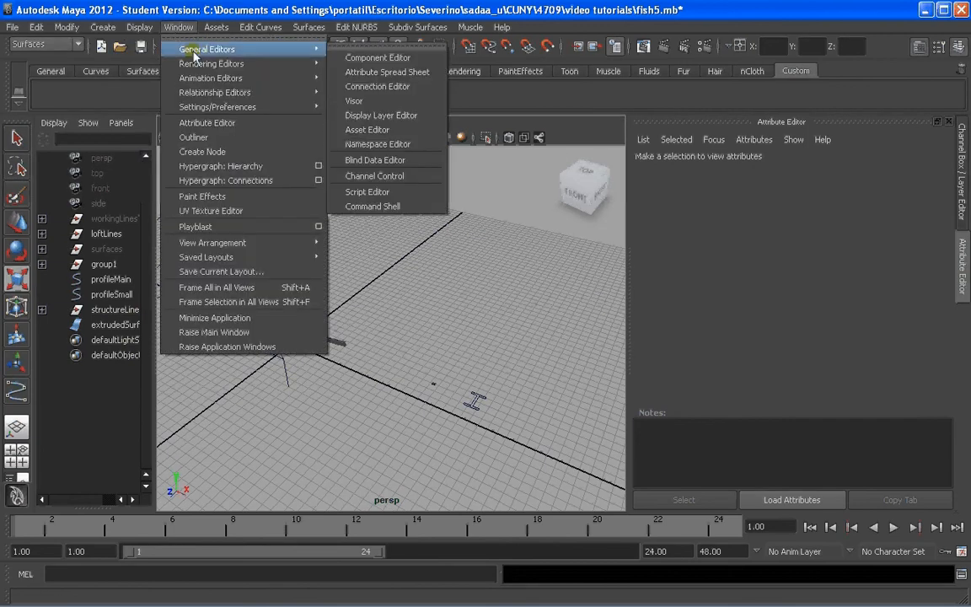
{"action": "left_click", "coordinate": [373, 192]}
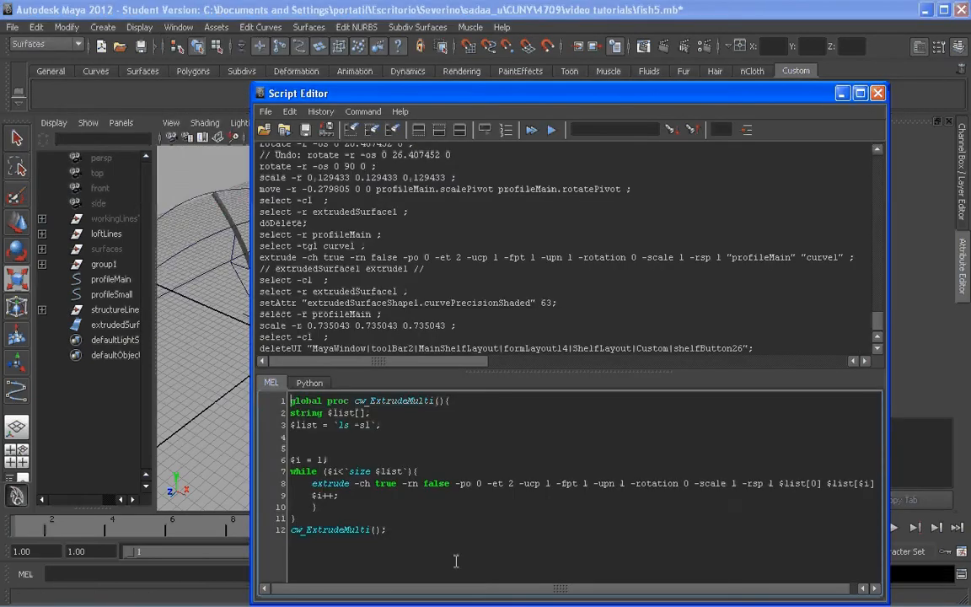
{"action": "key", "text": "ctrl+a"}
{"action": "key", "text": "Delete"}
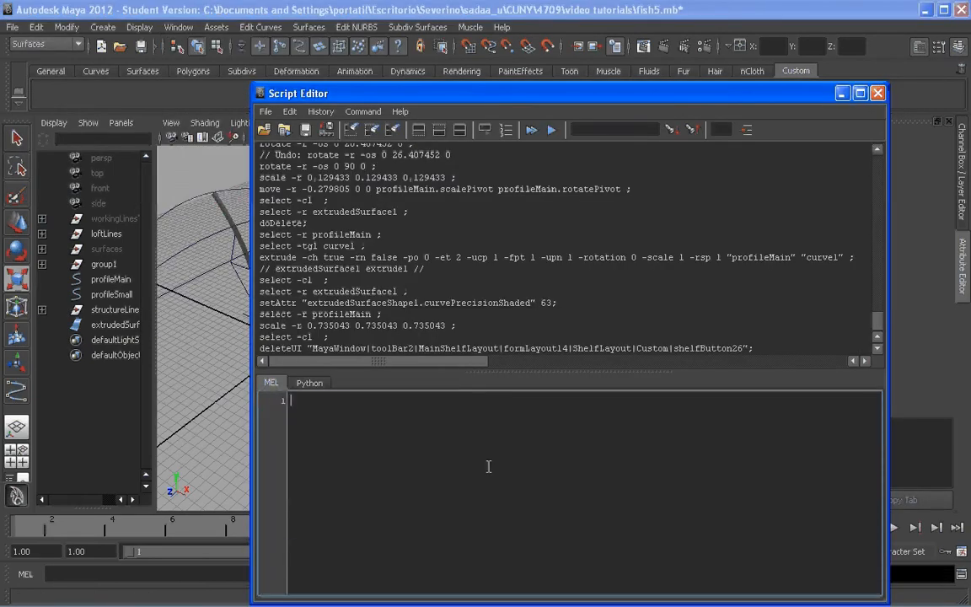
Step: Load the script cw_ExtrudeMulti.mel from the CUNY\4709\other folder into the Script Editor
{"action": "left_click", "coordinate": [267, 112]}
{"action": "left_click", "coordinate": [297, 133]}
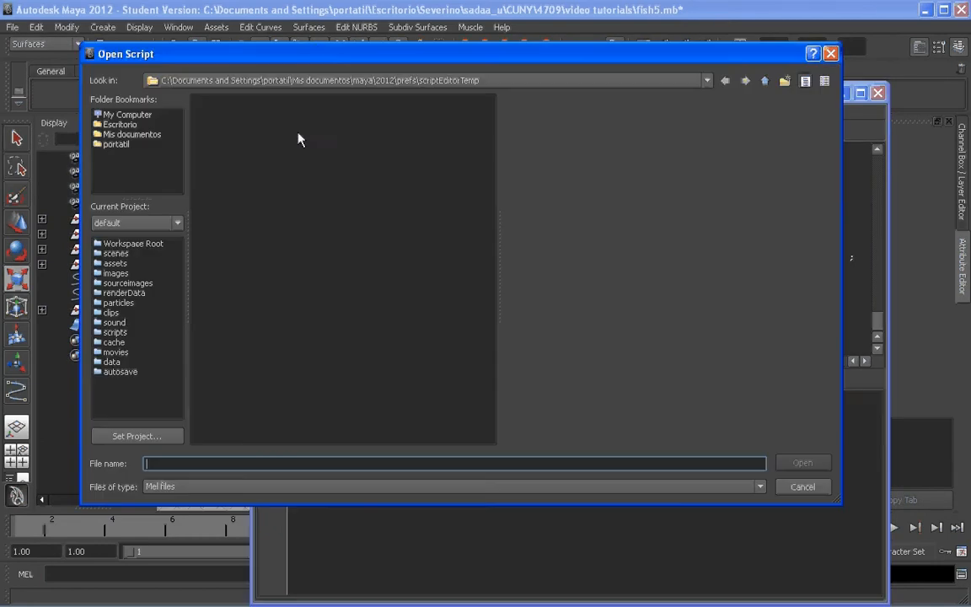
{"action": "left_click", "coordinate": [160, 127]}
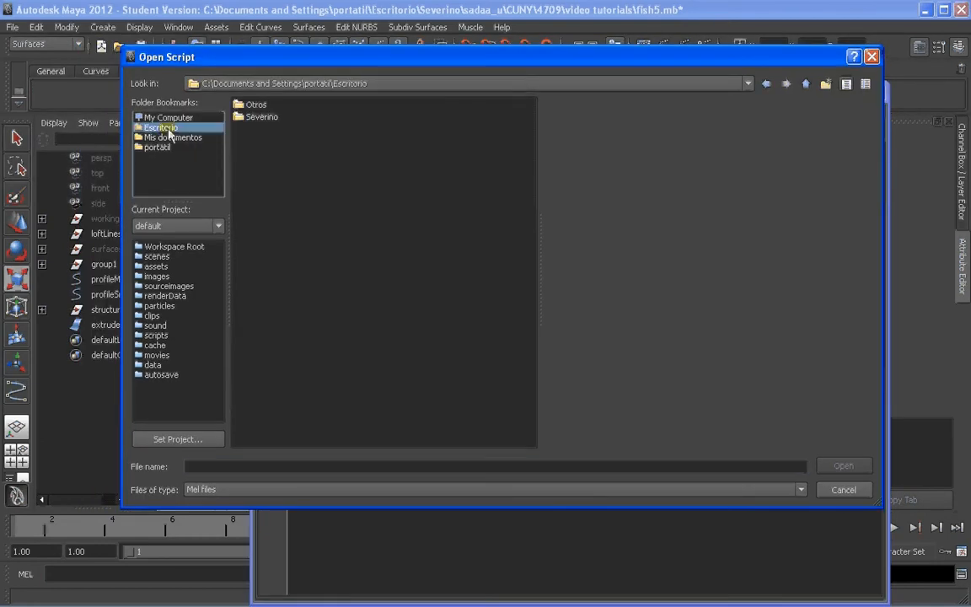
{"action": "double_click", "coordinate": [263, 118]}
{"action": "double_click", "coordinate": [257, 152]}
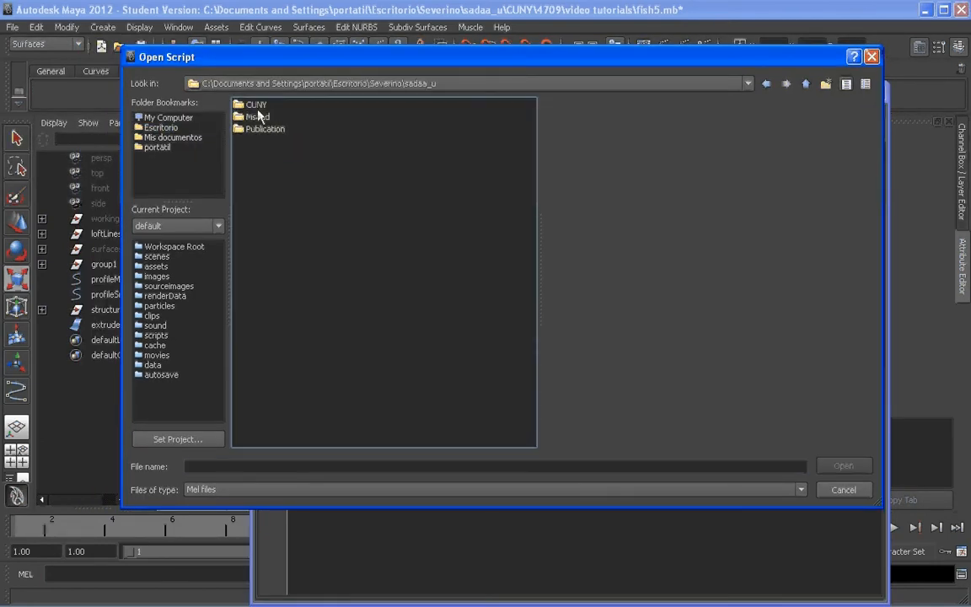
{"action": "double_click", "coordinate": [255, 105]}
{"action": "double_click", "coordinate": [252, 105]}
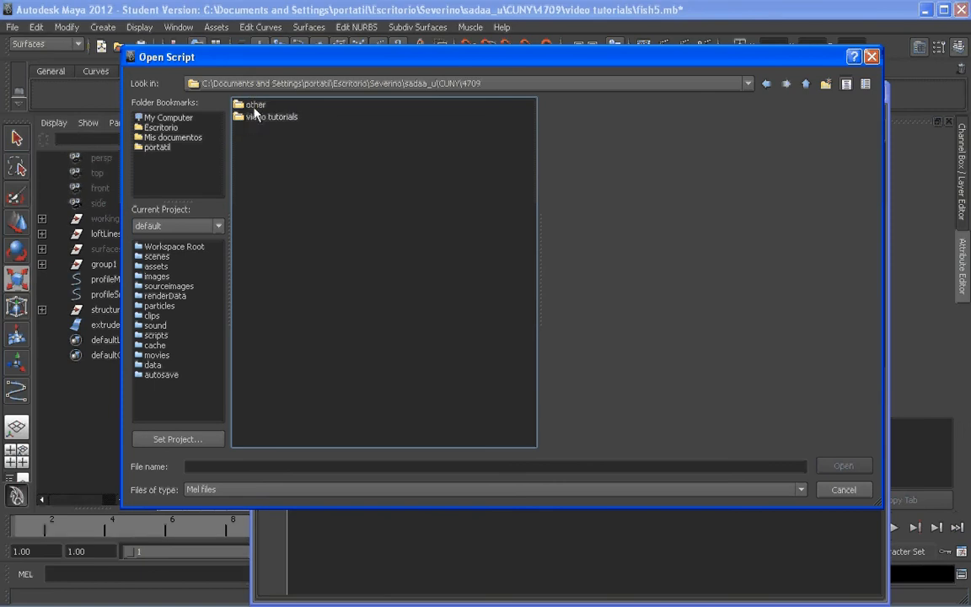
{"action": "double_click", "coordinate": [253, 104]}
{"action": "left_click", "coordinate": [274, 130]}
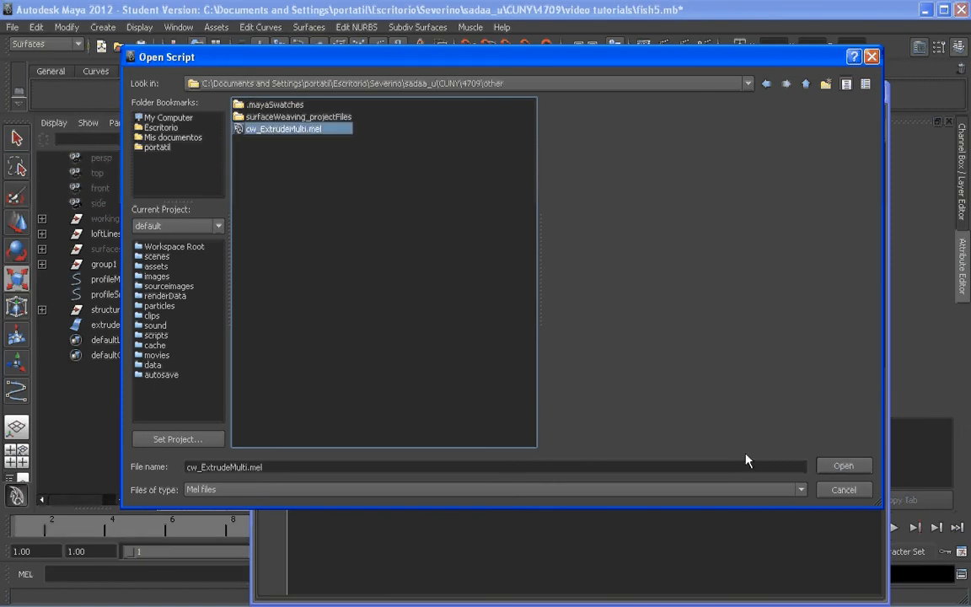
{"action": "left_click", "coordinate": [839, 465]}
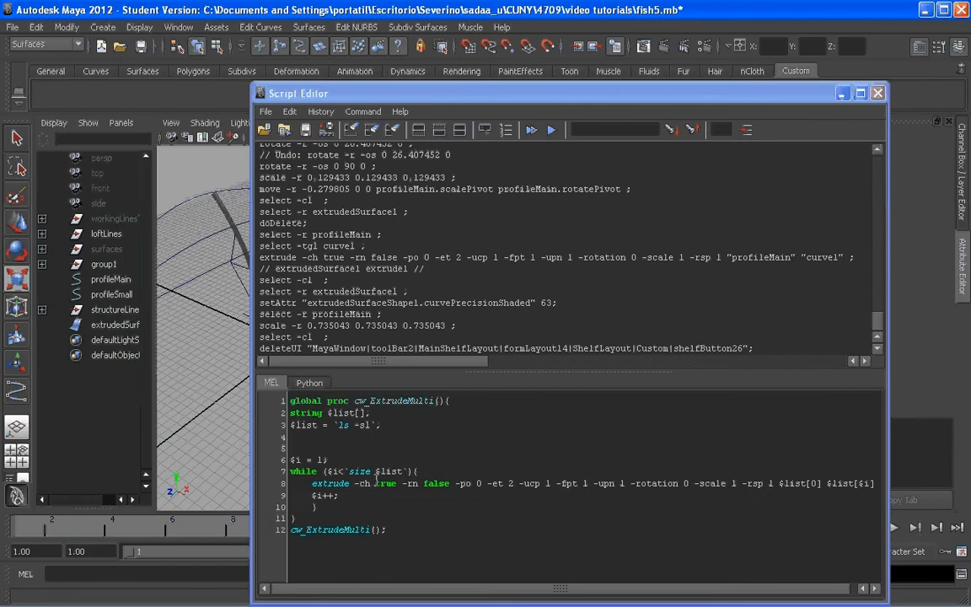
Step: Save the entire cw_ExtrudeMulti script to the Custom shelf under the name exM and close the Script Editor
{"action": "left_click_drag", "start_coordinate": [452, 552], "coordinate": [243, 383]}
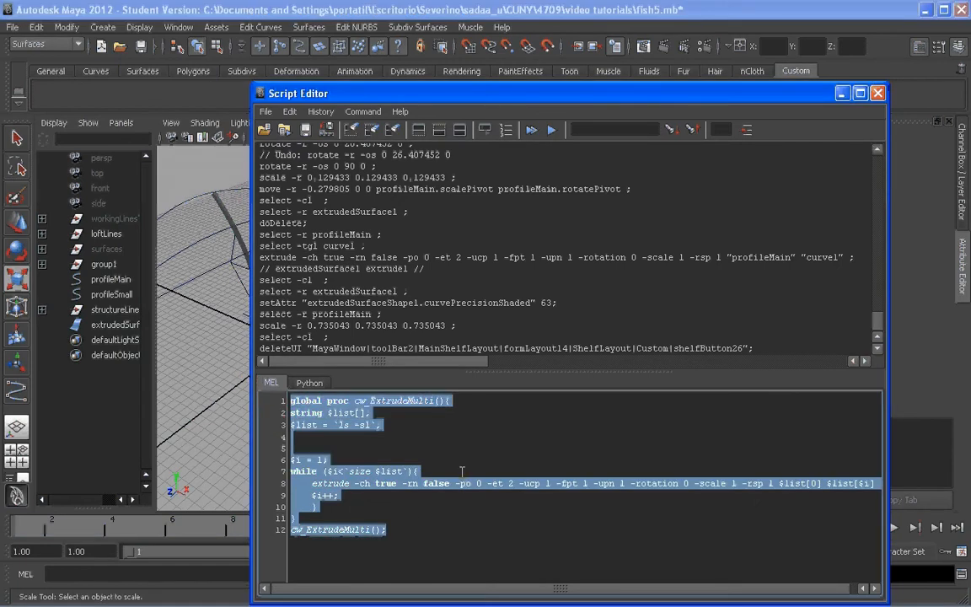
{"action": "left_click", "coordinate": [266, 112]}
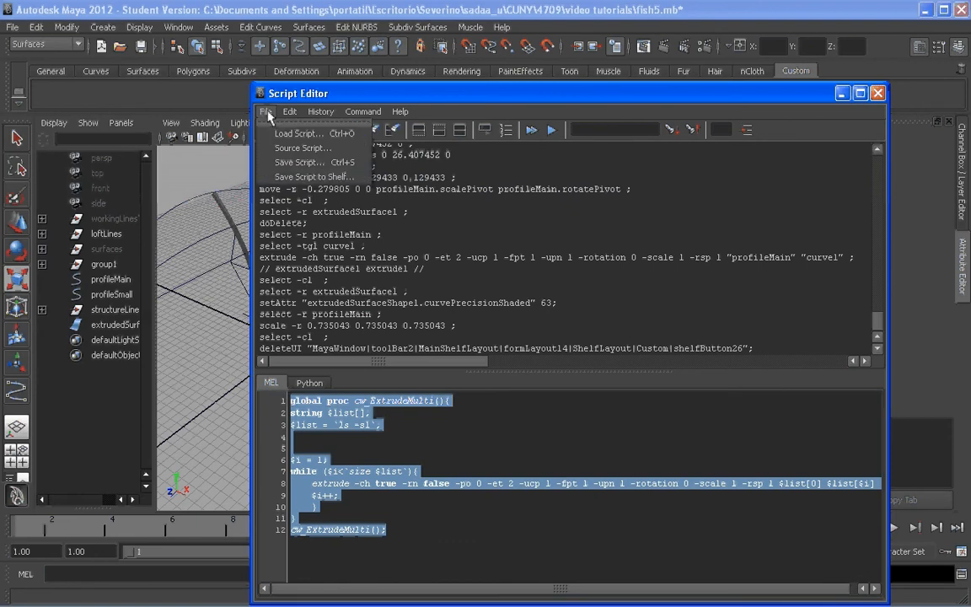
{"action": "left_click", "coordinate": [331, 179]}
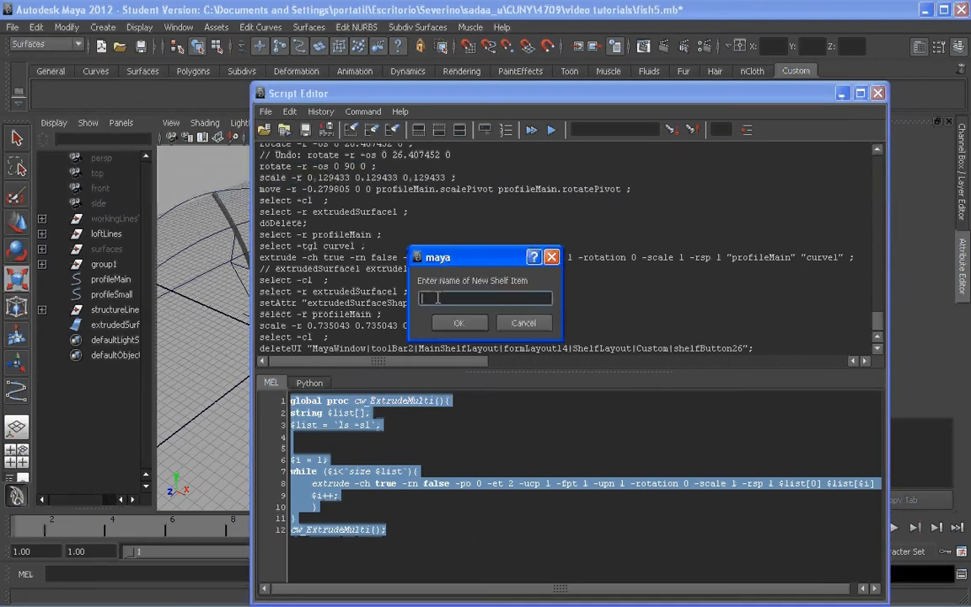
{"action": "type", "text": "exM"}
{"action": "key", "text": "Return"}
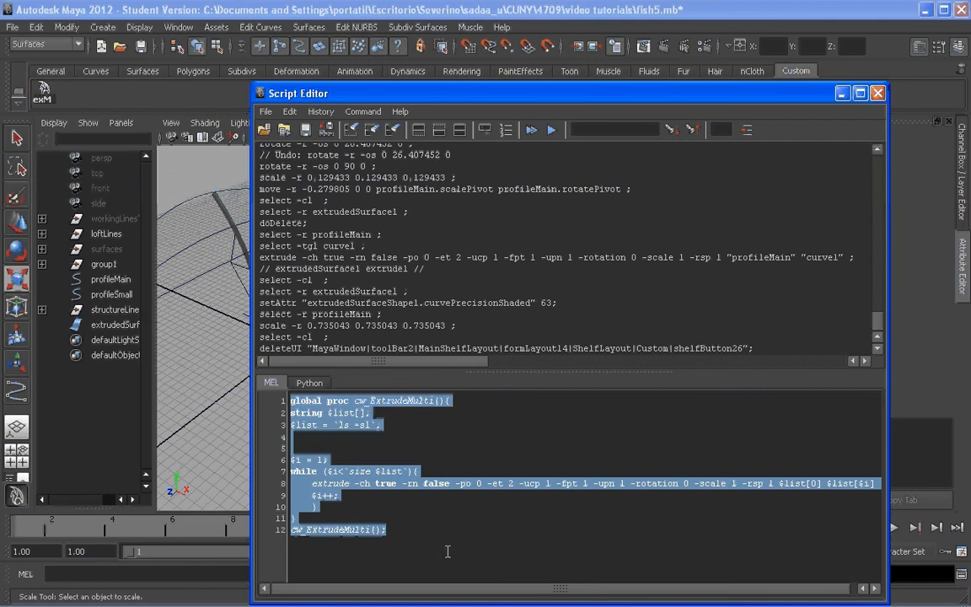
{"action": "left_click", "coordinate": [878, 93]}
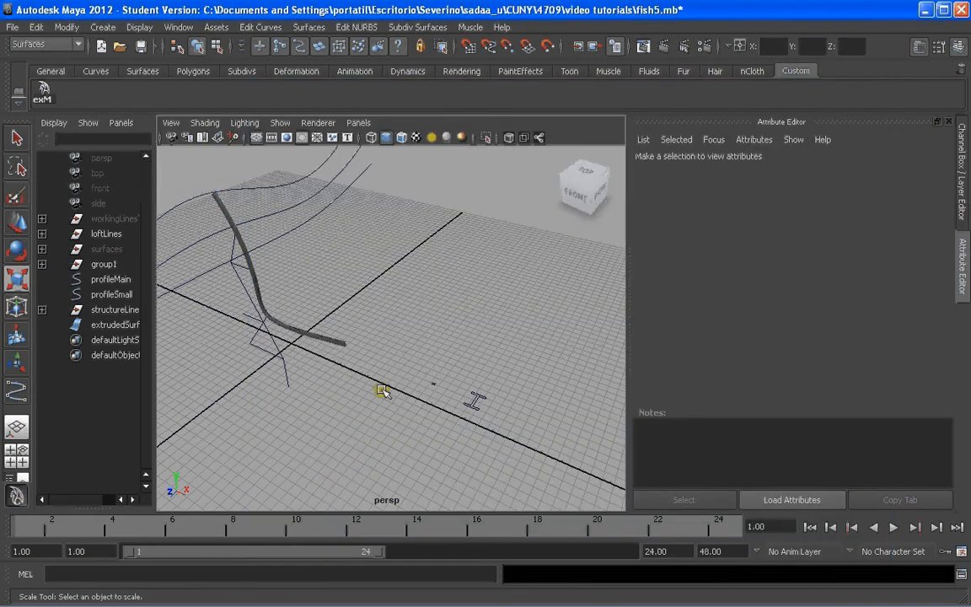
{"action": "left_click_drag", "start_coordinate": [379, 392], "coordinate": [364, 391], "text": "alt"}
{"action": "left_click", "coordinate": [51, 294]}
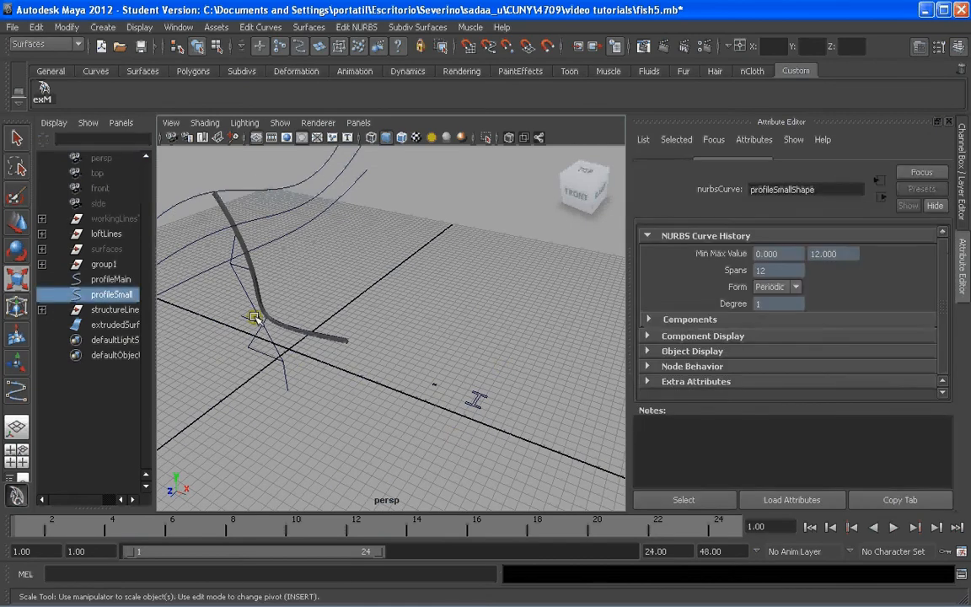
{"action": "left_click_drag", "start_coordinate": [254, 288], "coordinate": [270, 338]}
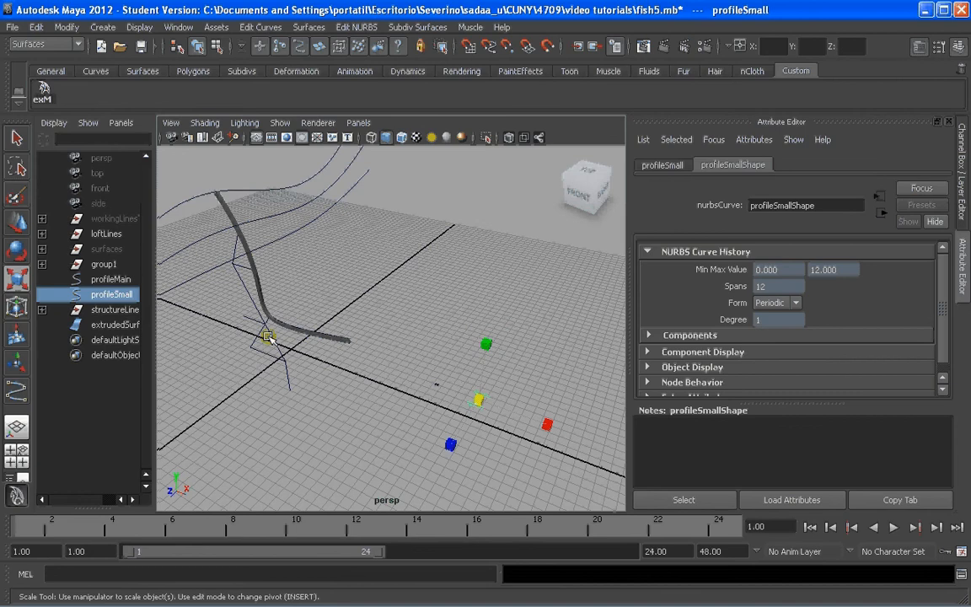
{"action": "left_click", "coordinate": [278, 364]}
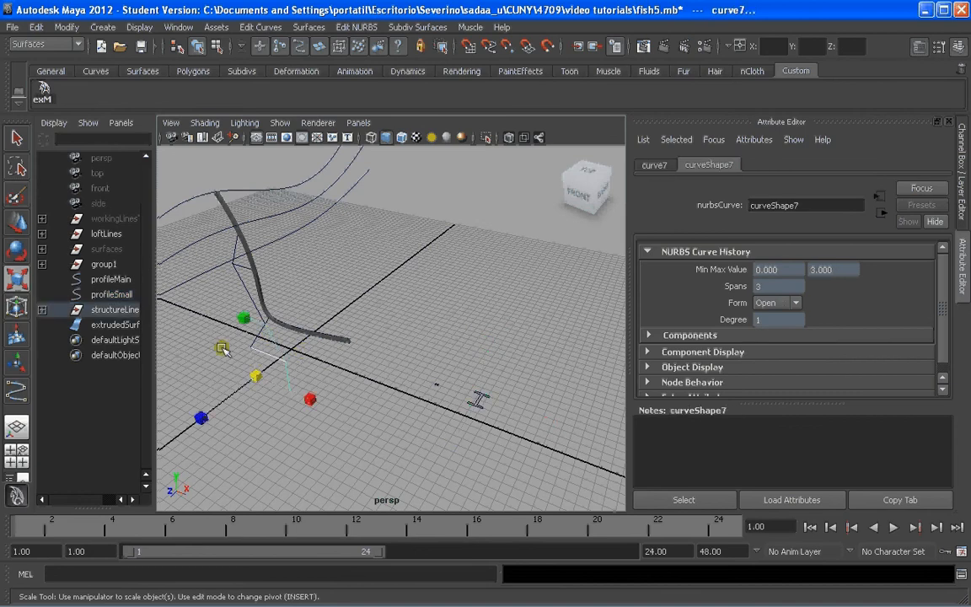
Step: Expand the structureLine group and highlight curve12 through curve7 to identify them in the view
{"action": "left_click", "coordinate": [42, 310]}
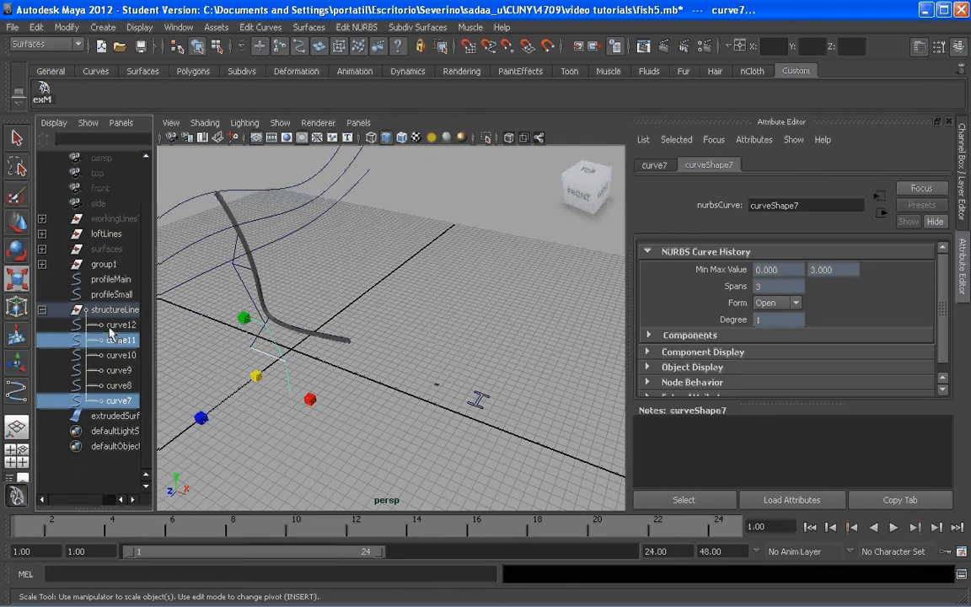
{"action": "left_click", "coordinate": [110, 327]}
{"action": "left_click", "coordinate": [113, 402], "text": "shift"}
{"action": "left_click_drag", "start_coordinate": [273, 253], "coordinate": [269, 252], "text": "alt"}
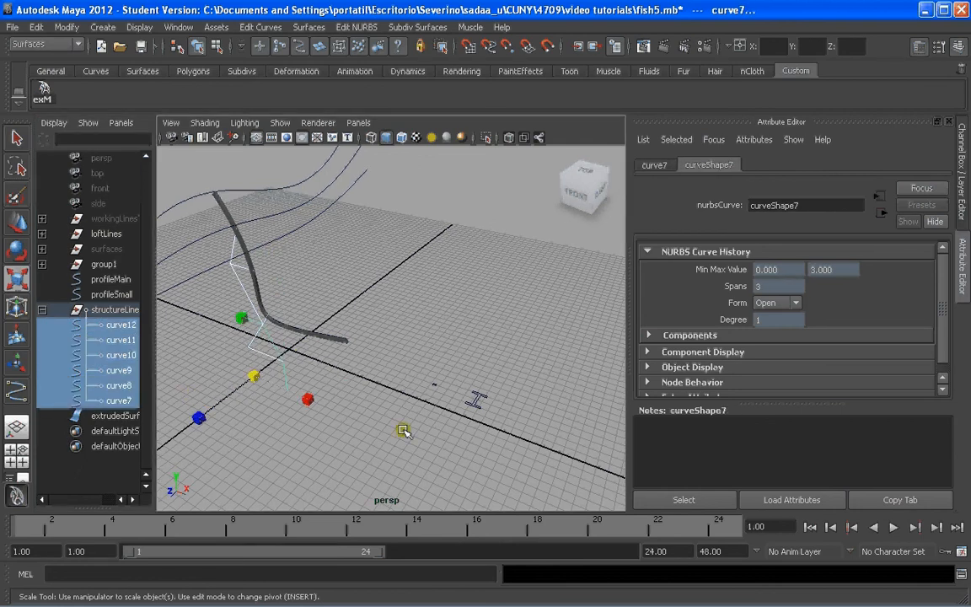
{"action": "left_click", "coordinate": [403, 430]}
Step: Extrude the profileSmall curve along curve12 through curve7 at once with the exM script, selecting the profile first
{"action": "left_click", "coordinate": [113, 296]}
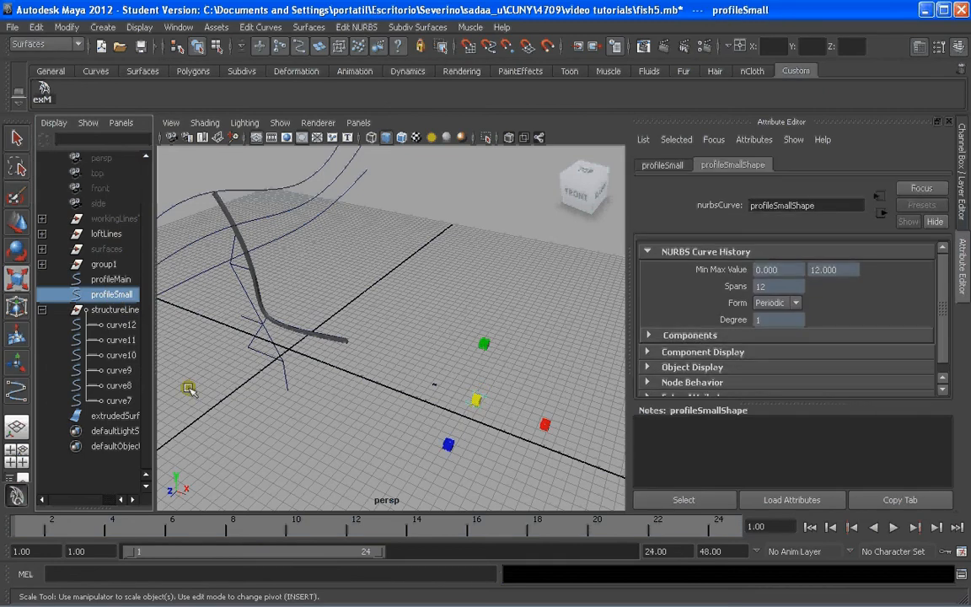
{"action": "left_click", "coordinate": [119, 325], "text": "ctrl"}
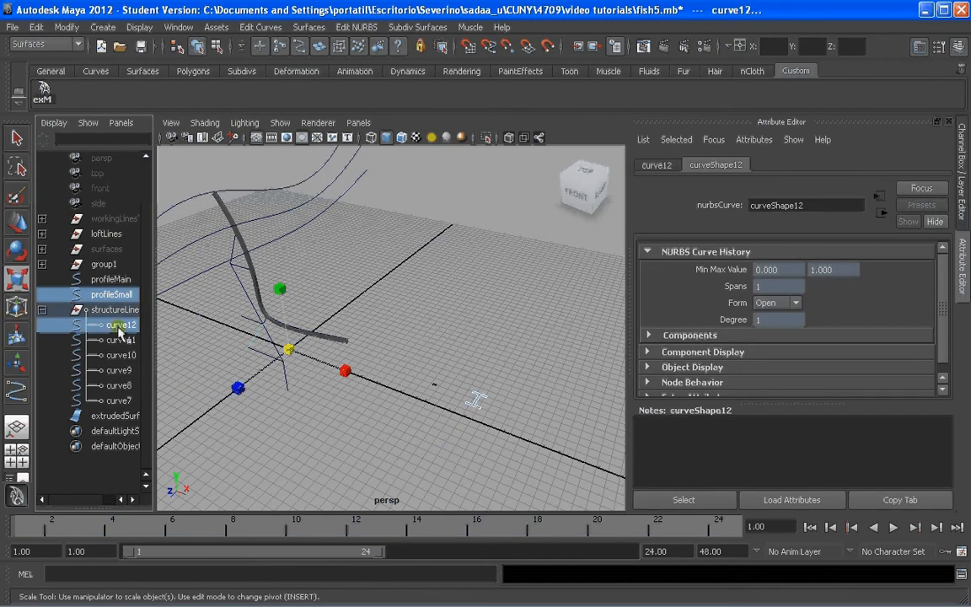
{"action": "left_click", "coordinate": [118, 401], "text": "shift"}
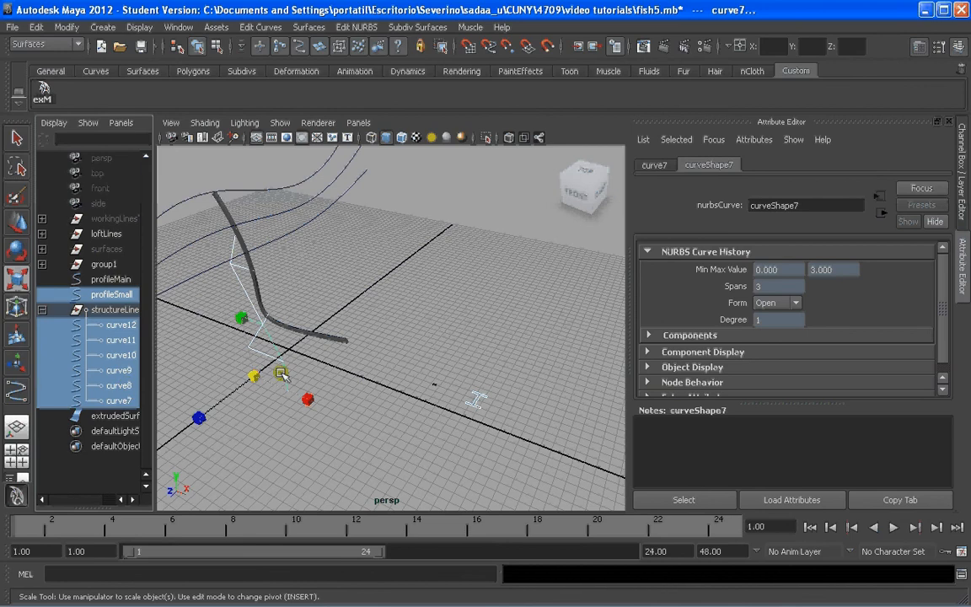
{"action": "left_click", "coordinate": [42, 91]}
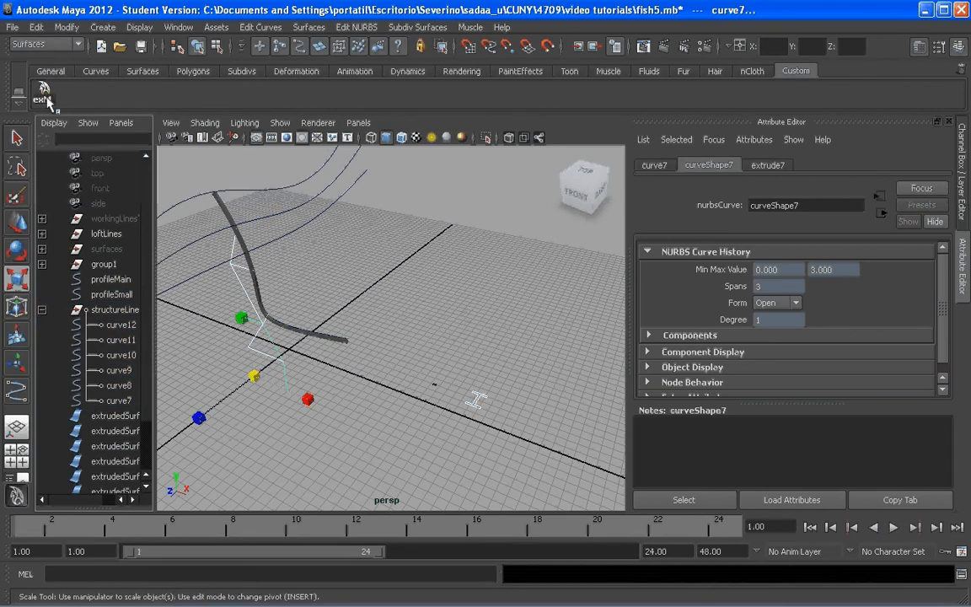
Step: Scale the profileSmall curve down uniformly to about 0.05 to thin the extruded bracing beams
{"action": "left_click_drag", "start_coordinate": [309, 375], "coordinate": [455, 331], "text": "alt"}
{"action": "left_click_drag", "start_coordinate": [498, 420], "coordinate": [473, 391], "text": "alt"}
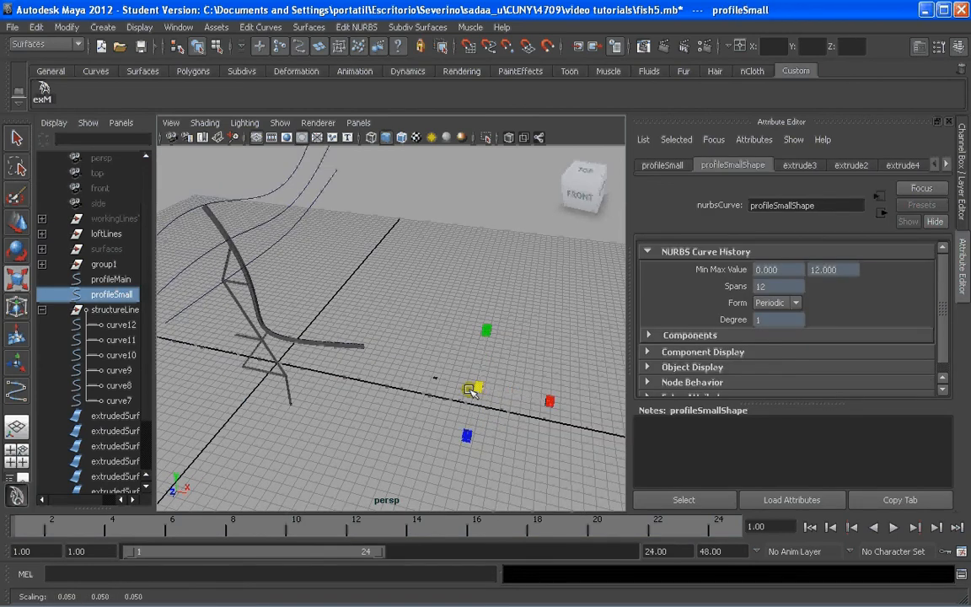
{"action": "scroll", "coordinate": [495, 414], "scroll_direction": "up", "scroll_amount": 3}
{"action": "scroll", "coordinate": [496, 415], "scroll_direction": "down", "scroll_amount": 5}
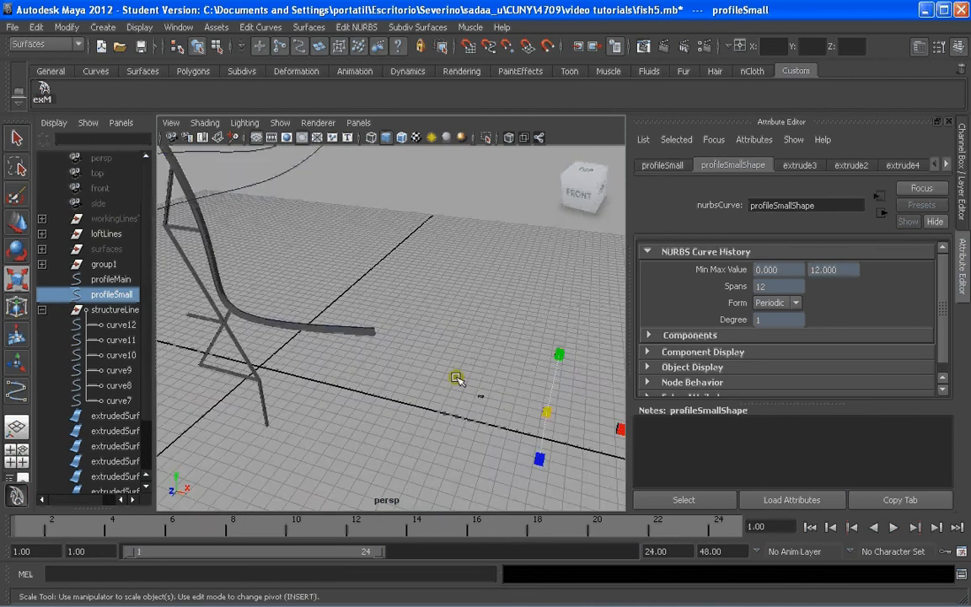
Step: Duplicate the profileSmall curve and move the copy along the X axis to about 26.9
{"action": "key", "text": "w"}
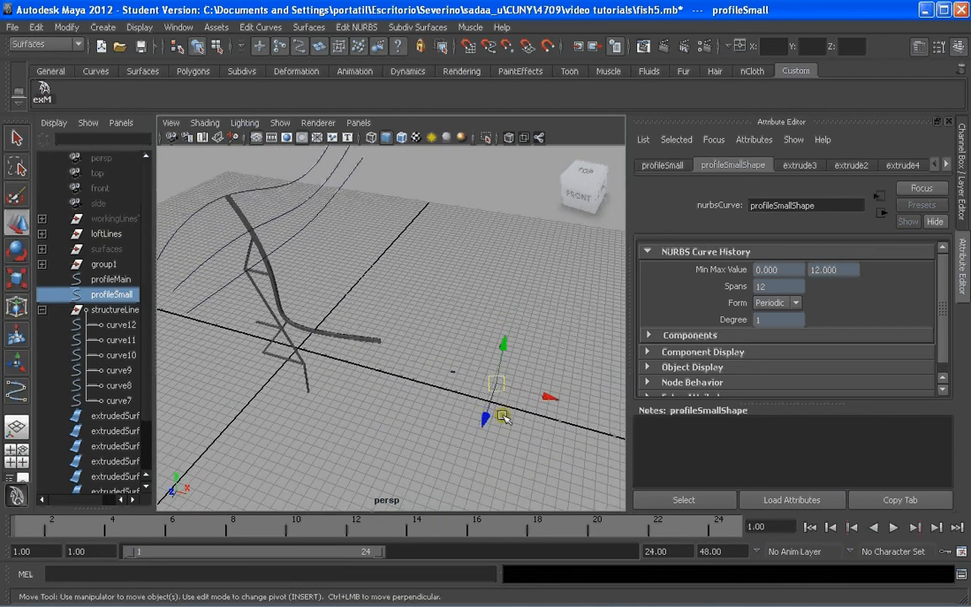
{"action": "key", "text": "ctrl+d"}
{"action": "left_click_drag", "start_coordinate": [506, 396], "coordinate": [573, 406]}
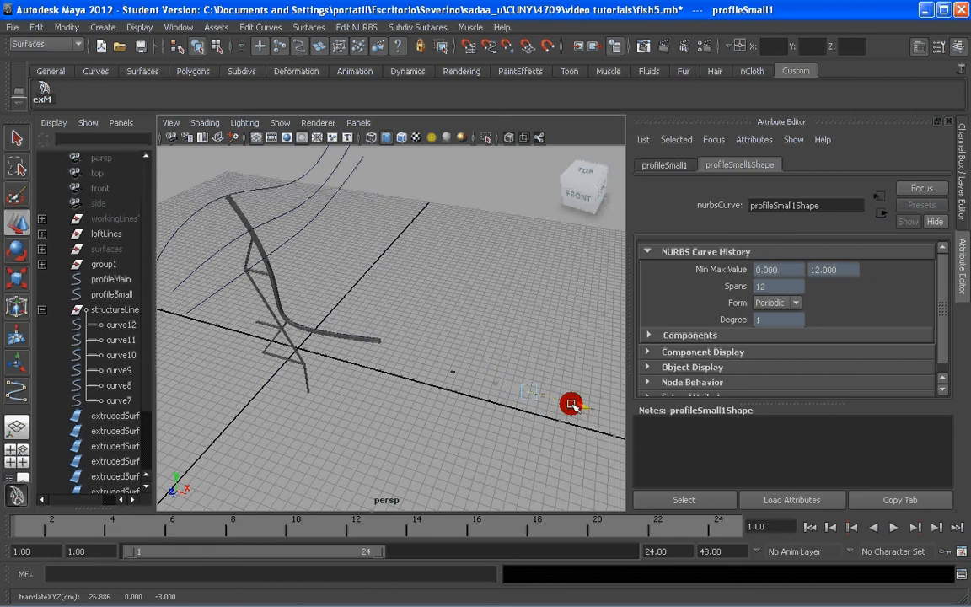
Step: Group the seven extruded beam surfaces and name the group exStructure
{"action": "left_click_drag", "start_coordinate": [451, 409], "coordinate": [438, 406], "text": "alt"}
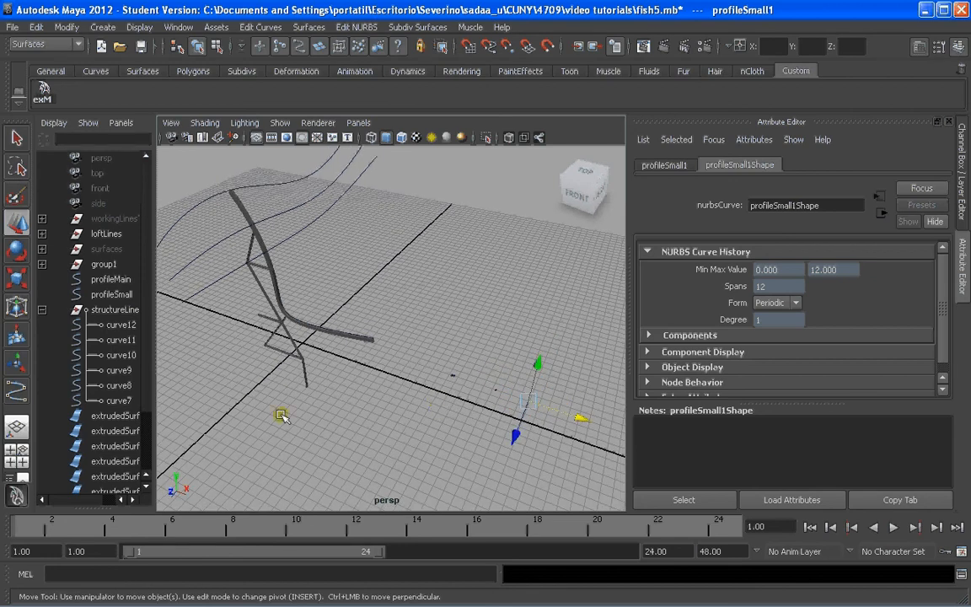
{"action": "scroll", "coordinate": [127, 396], "scroll_direction": "down", "scroll_amount": 2}
{"action": "left_click", "coordinate": [116, 355]}
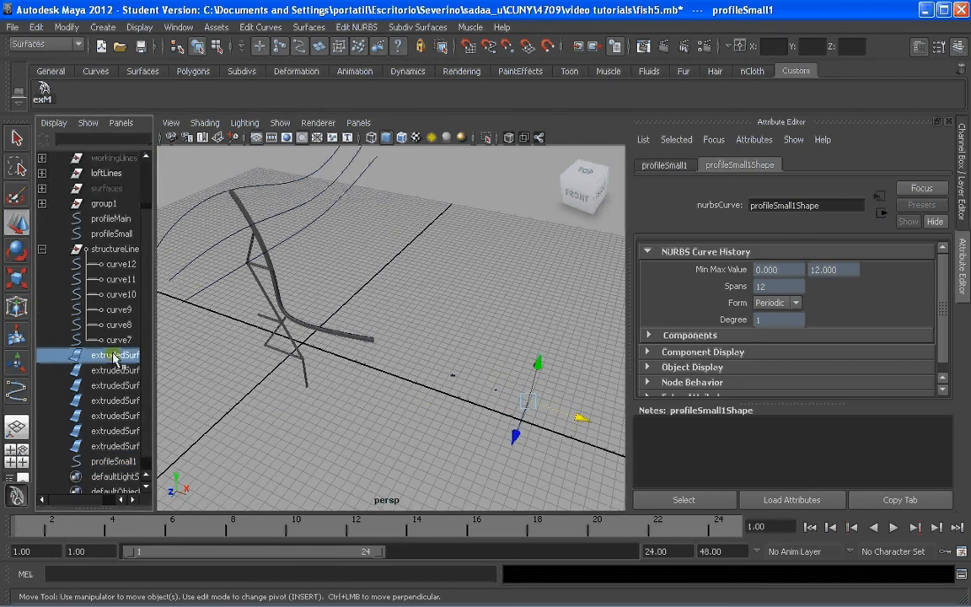
{"action": "left_click", "coordinate": [108, 446], "text": "shift"}
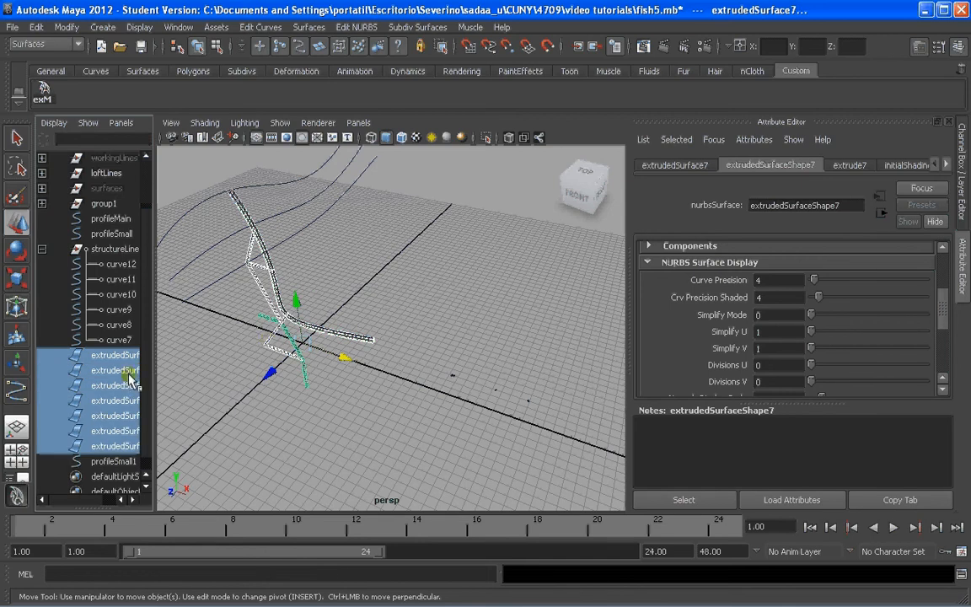
{"action": "key", "text": "ctrl+g"}
{"action": "double_click", "coordinate": [99, 431]}
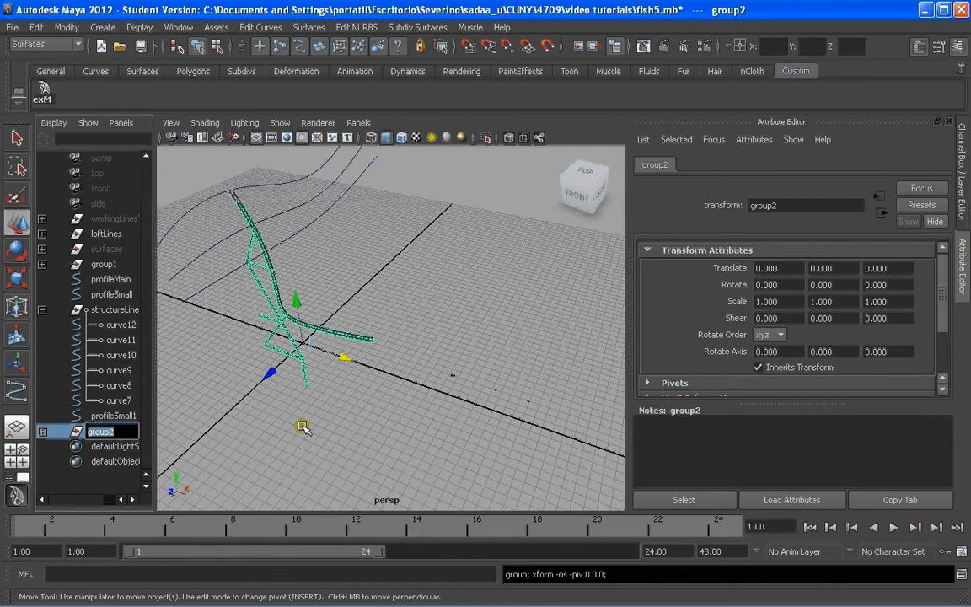
{"action": "type", "text": "exStructure"}
{"action": "key", "text": "Return"}
{"action": "left_click", "coordinate": [418, 415]}
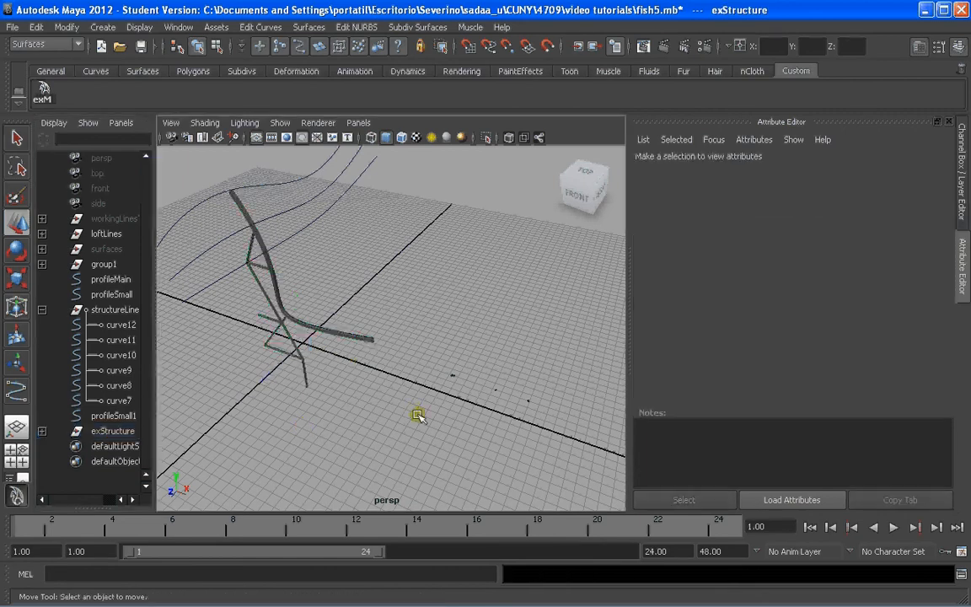
Step: Collapse the structureLine group and rename the duplicated small profile curve as profileSmall2
{"action": "mouse_move", "coordinate": [269, 317]}
{"action": "left_mouse_down", "text": "alt"}
{"action": "mouse_move", "coordinate": [261, 311]}
{"action": "mouse_move", "coordinate": [256, 331]}
{"action": "left_mouse_up", "text": "alt"}
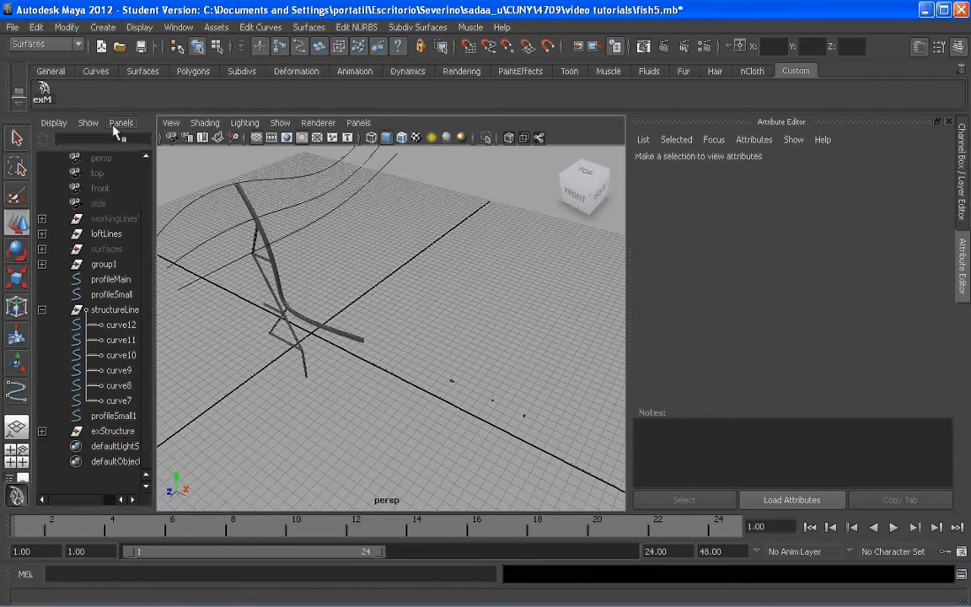
{"action": "left_click", "coordinate": [524, 414]}
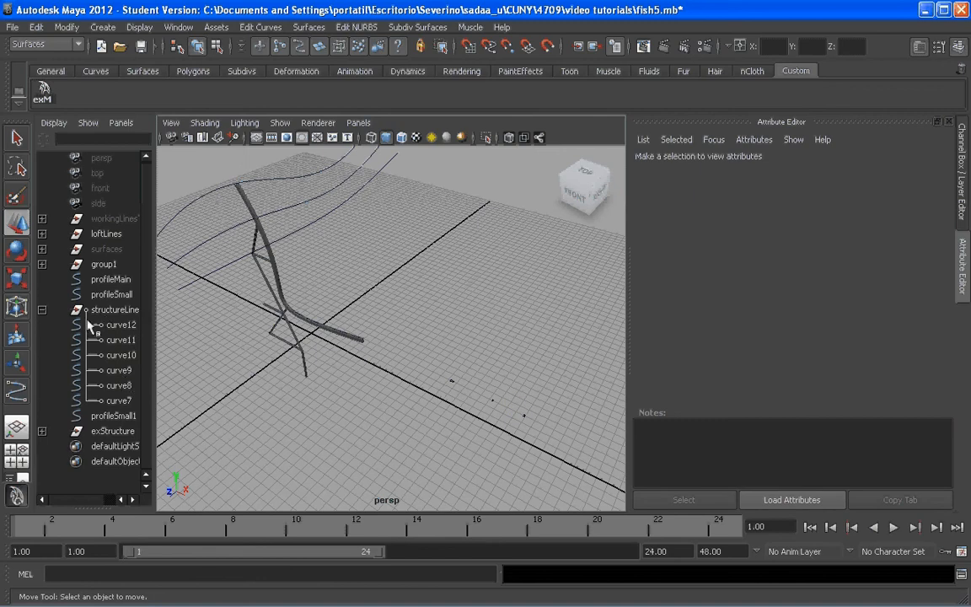
{"action": "left_click", "coordinate": [42, 310]}
{"action": "left_click", "coordinate": [113, 294]}
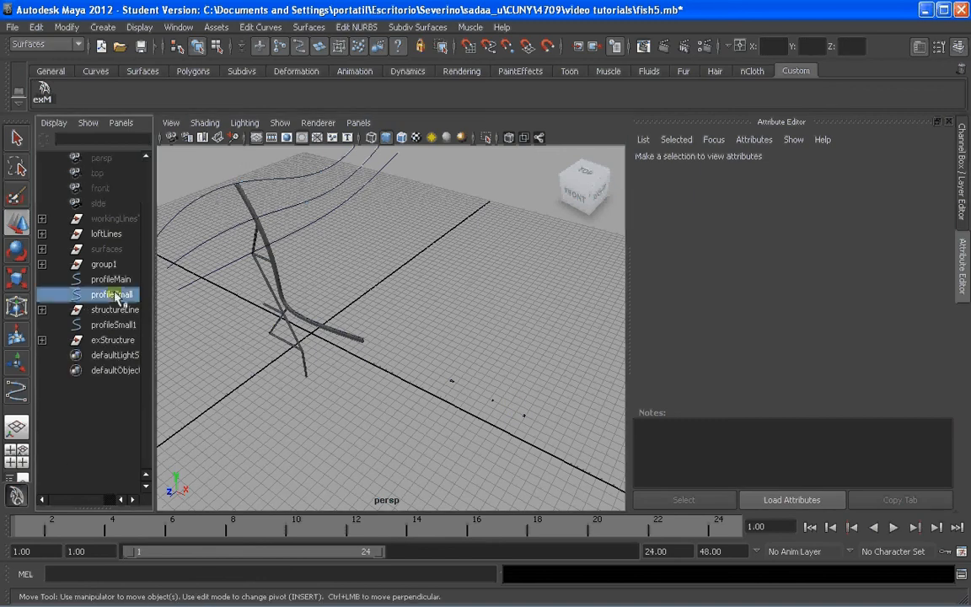
{"action": "left_click", "coordinate": [521, 408]}
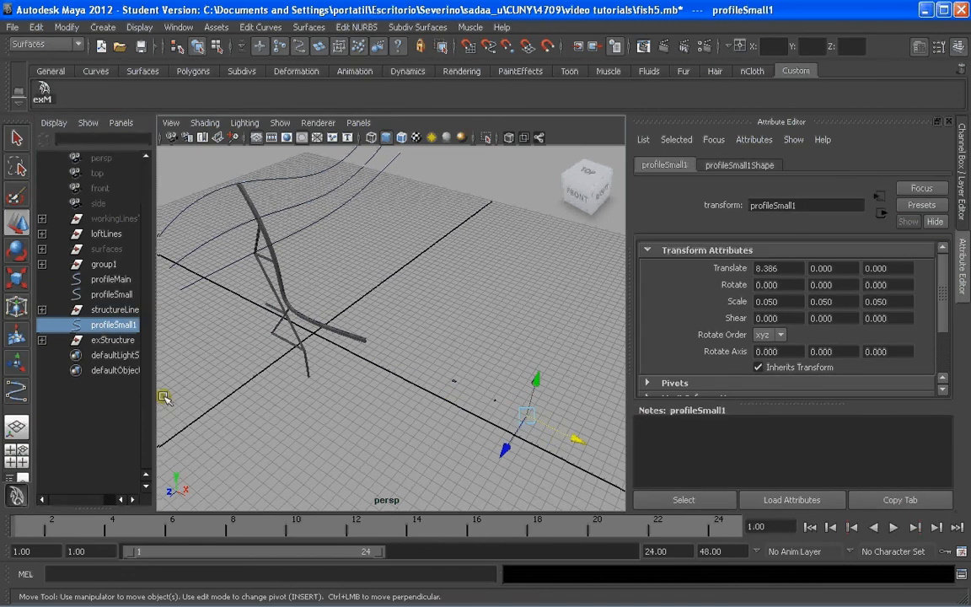
{"action": "double_click", "coordinate": [125, 325]}
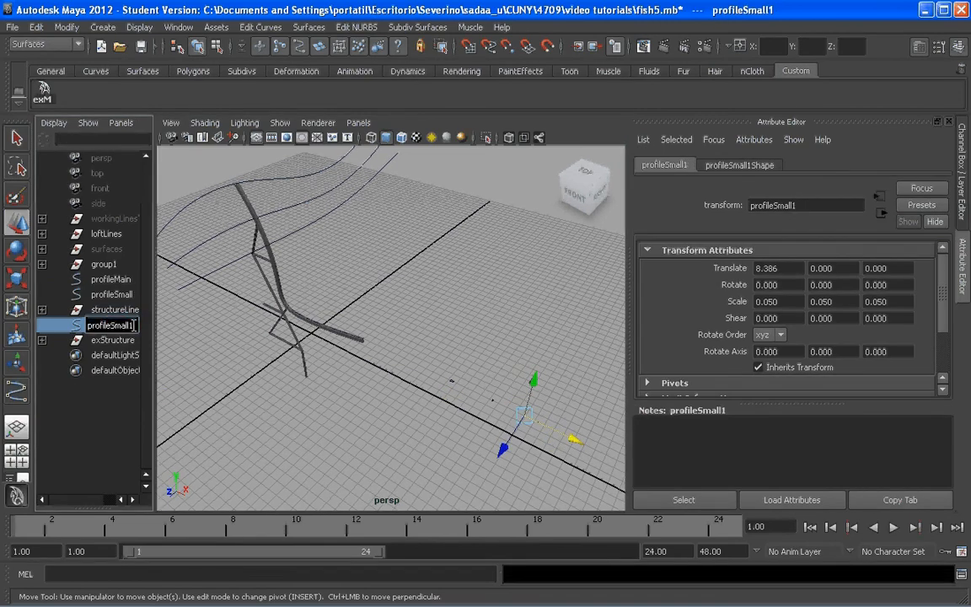
{"action": "key", "text": "BackSpace"}
{"action": "type", "text": "2"}
{"action": "key", "text": "Return"}
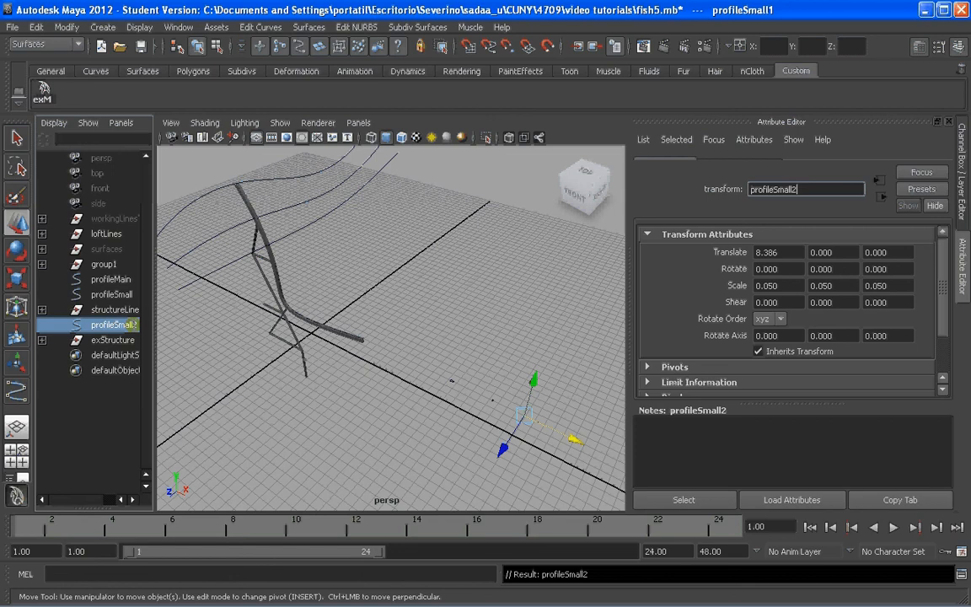
Step: Reorder the scene list so that profileSmall2 sits directly below profileSmall, and select that curve
{"action": "left_click", "coordinate": [105, 406]}
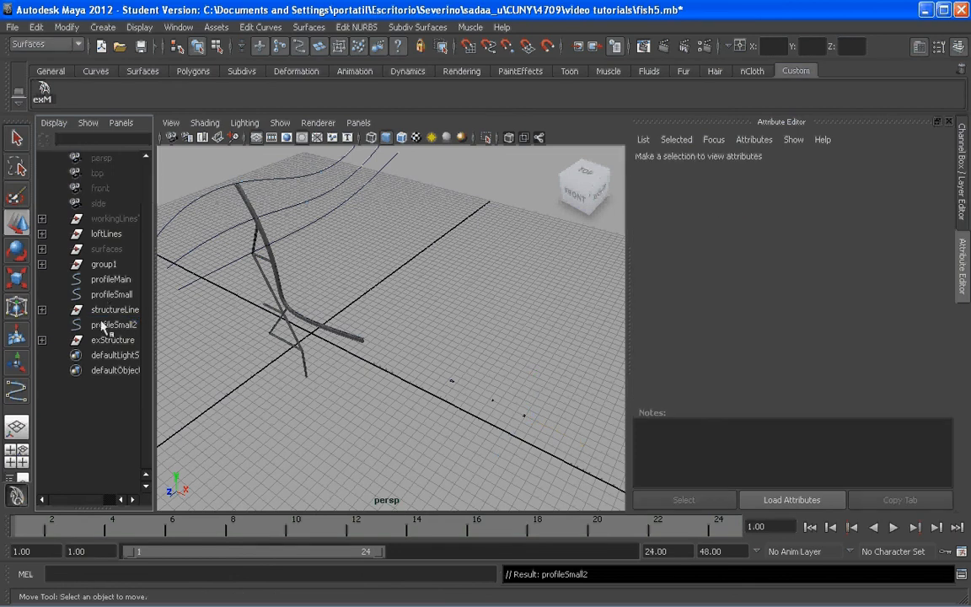
{"action": "mouse_move", "coordinate": [108, 327]}
{"action": "left_mouse_down"}
{"action": "mouse_move", "coordinate": [110, 282]}
{"action": "mouse_move", "coordinate": [111, 308]}
{"action": "left_mouse_up"}
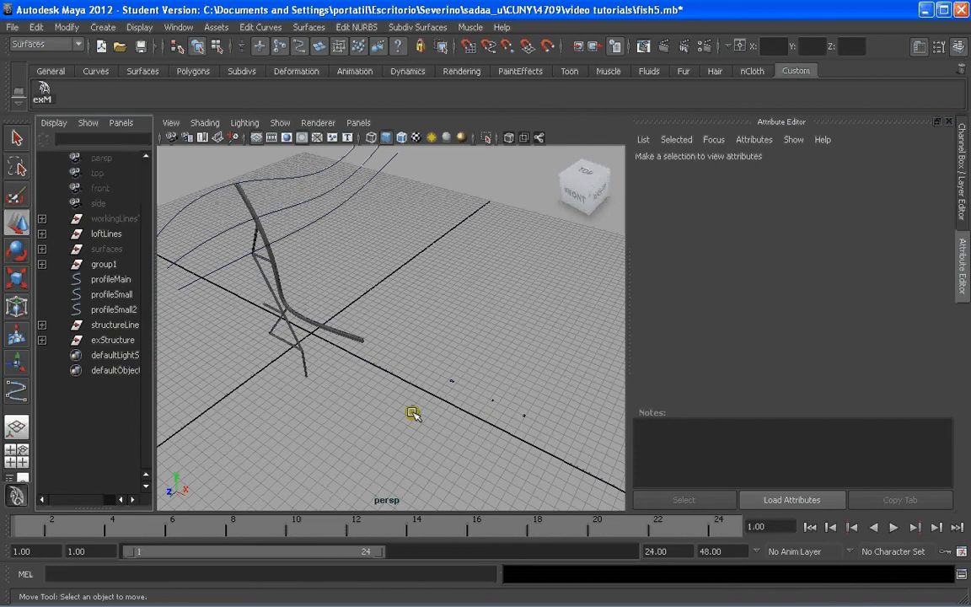
{"action": "left_click", "coordinate": [113, 309]}
{"action": "left_click", "coordinate": [511, 419]}
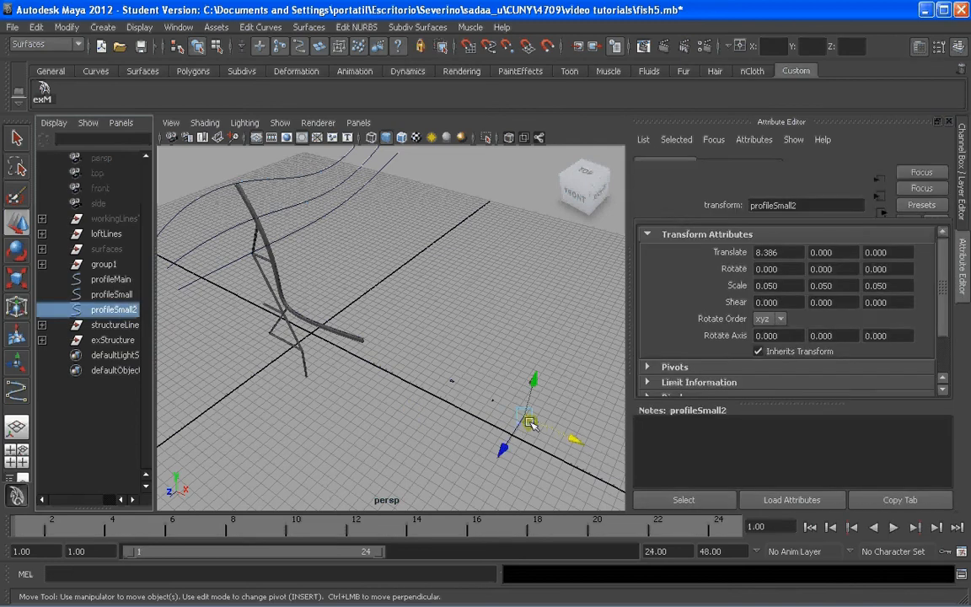
Step: Extrude profileSmall2 along the three duplicated curves in group1 with the exM script, selecting the profile first
{"action": "left_click", "coordinate": [217, 288]}
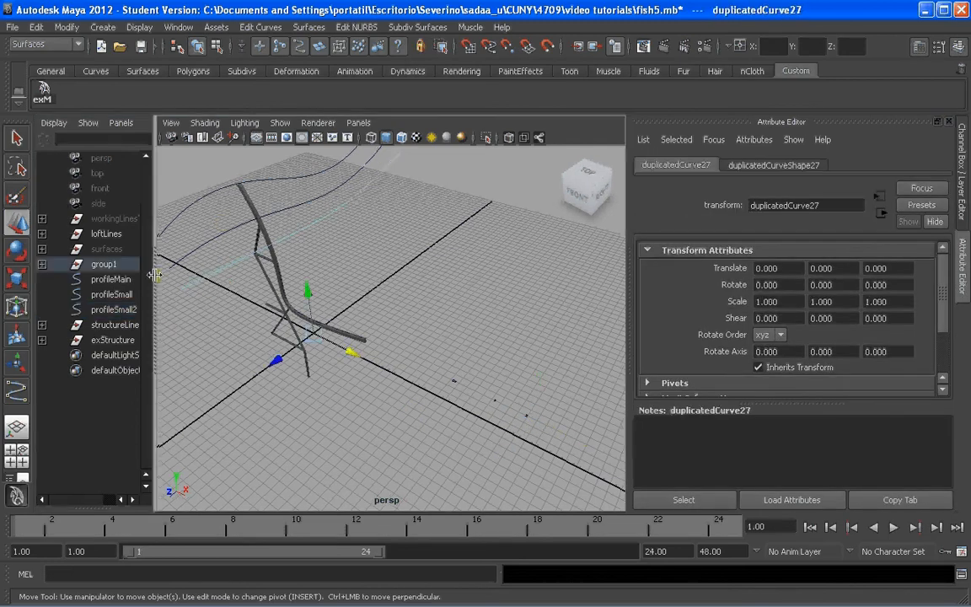
{"action": "left_click", "coordinate": [42, 265]}
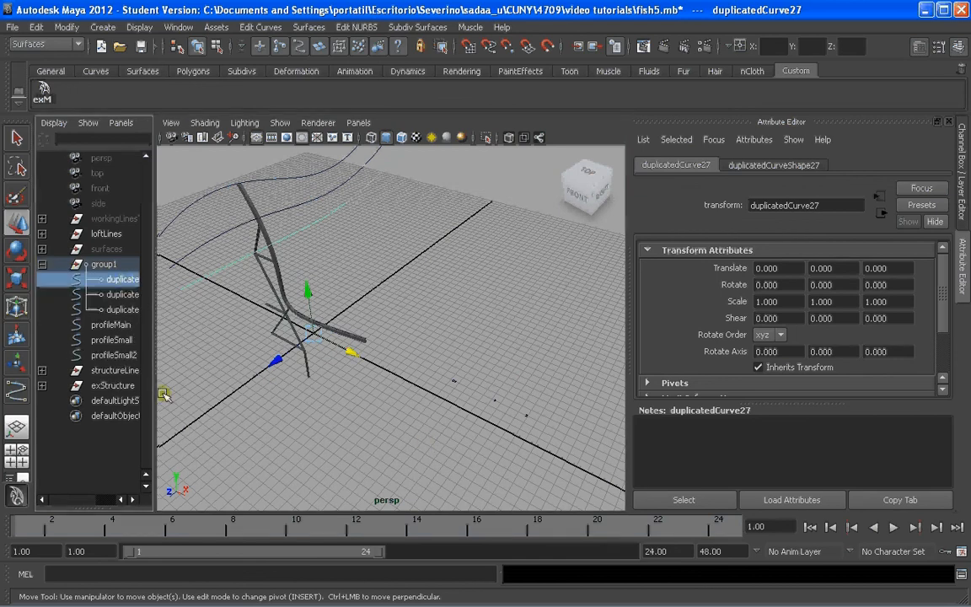
{"action": "left_click", "coordinate": [118, 354]}
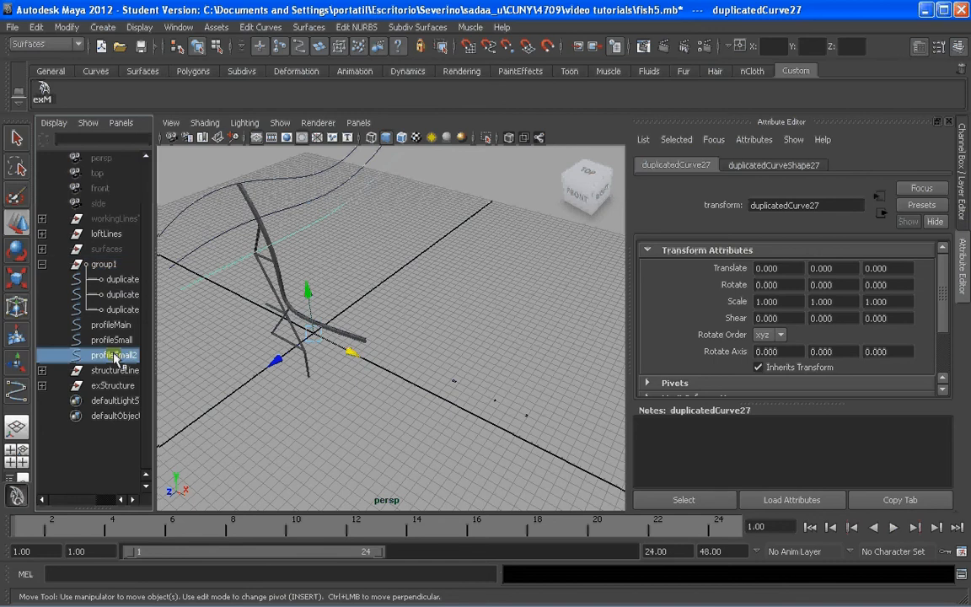
{"action": "left_click", "coordinate": [123, 279], "text": "ctrl"}
{"action": "left_click", "coordinate": [123, 294], "text": "ctrl"}
{"action": "left_click", "coordinate": [122, 309], "text": "ctrl"}
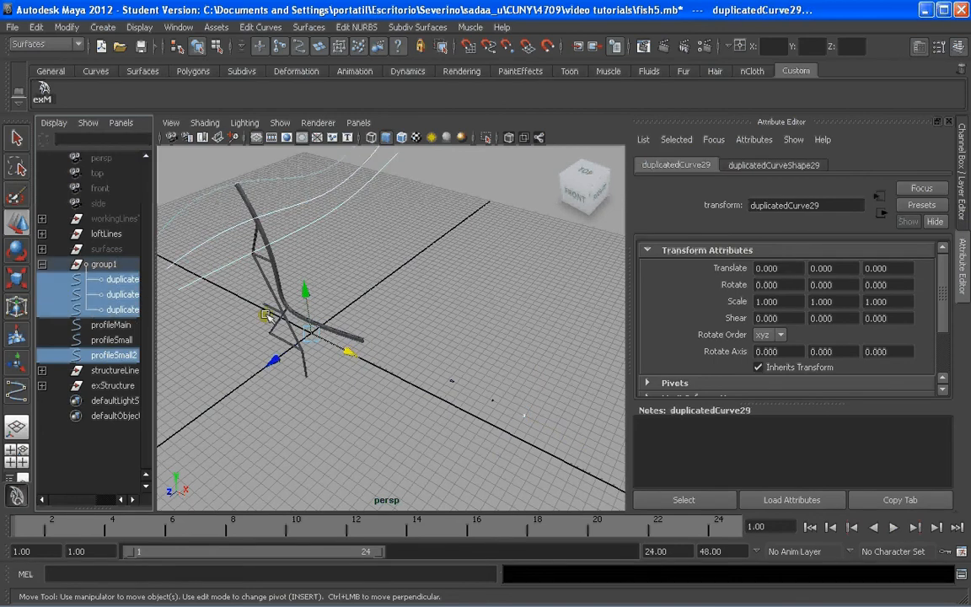
{"action": "left_click", "coordinate": [42, 95]}
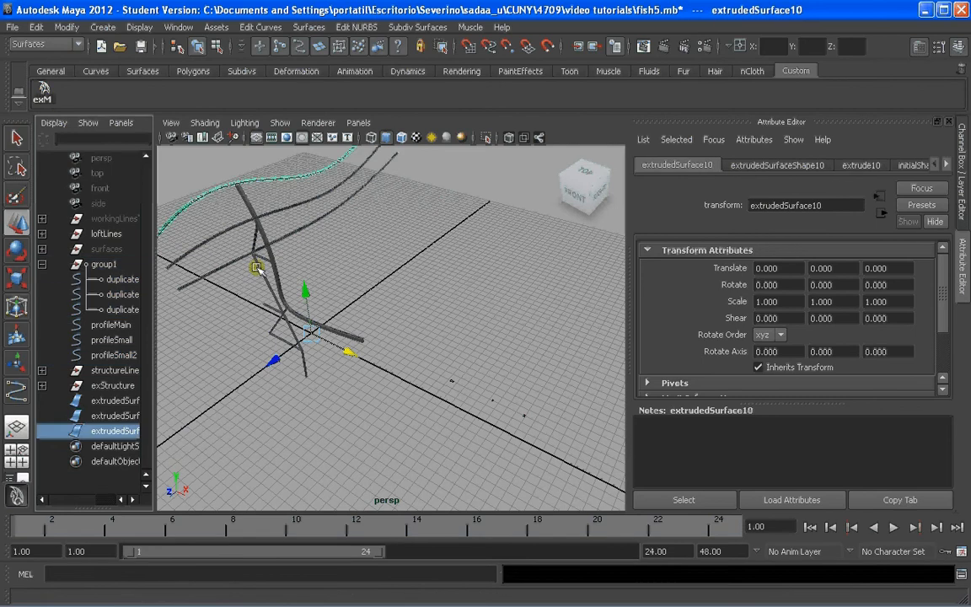
Step: Rotate the profileSmall2 curve about the Y axis to about 56.4 degrees to reorient the new longitudinal beams
{"action": "left_click_drag", "start_coordinate": [320, 337], "coordinate": [276, 276], "text": "alt"}
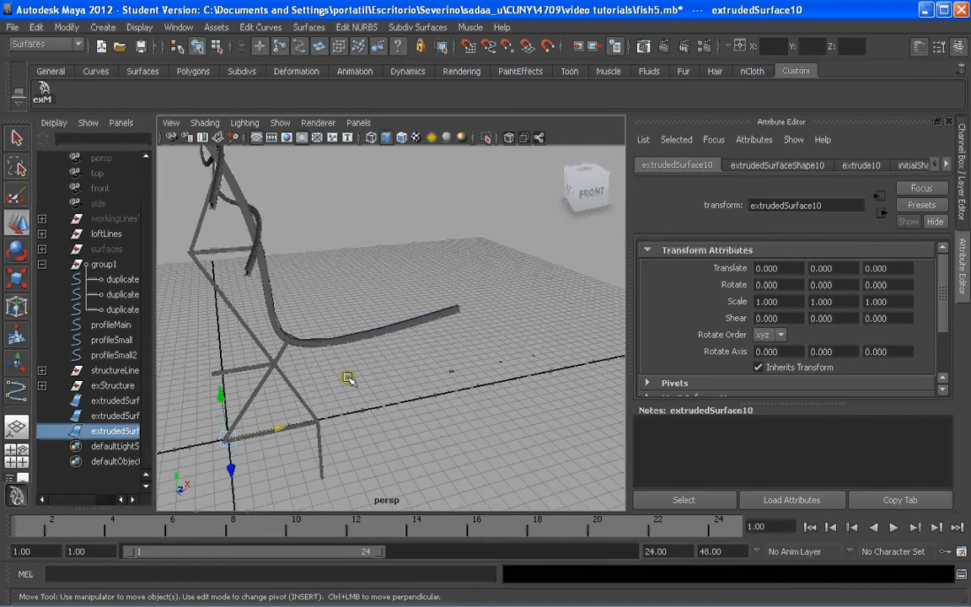
{"action": "left_click", "coordinate": [527, 350]}
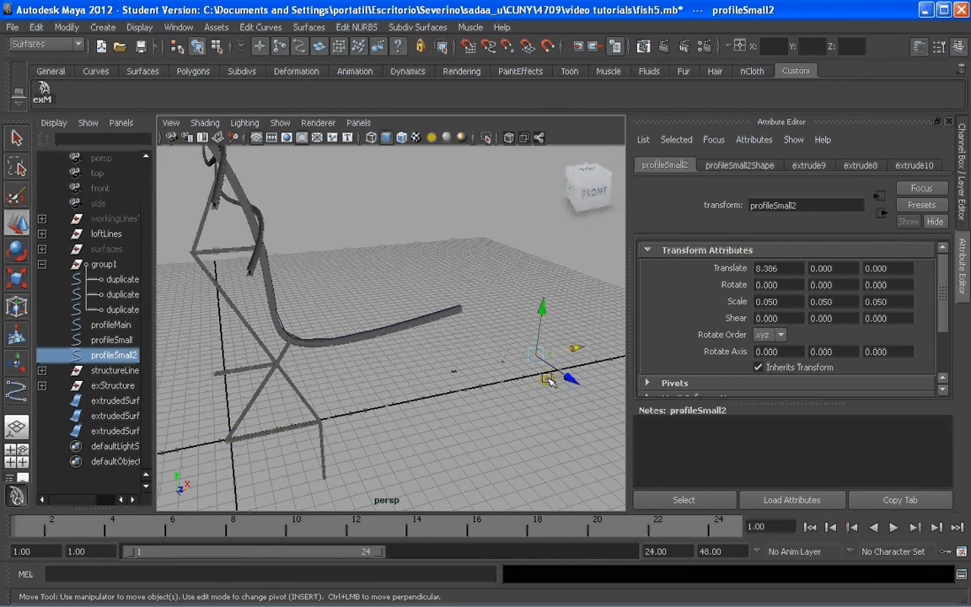
{"action": "key", "text": "e"}
{"action": "left_click_drag", "start_coordinate": [526, 392], "coordinate": [263, 232]}
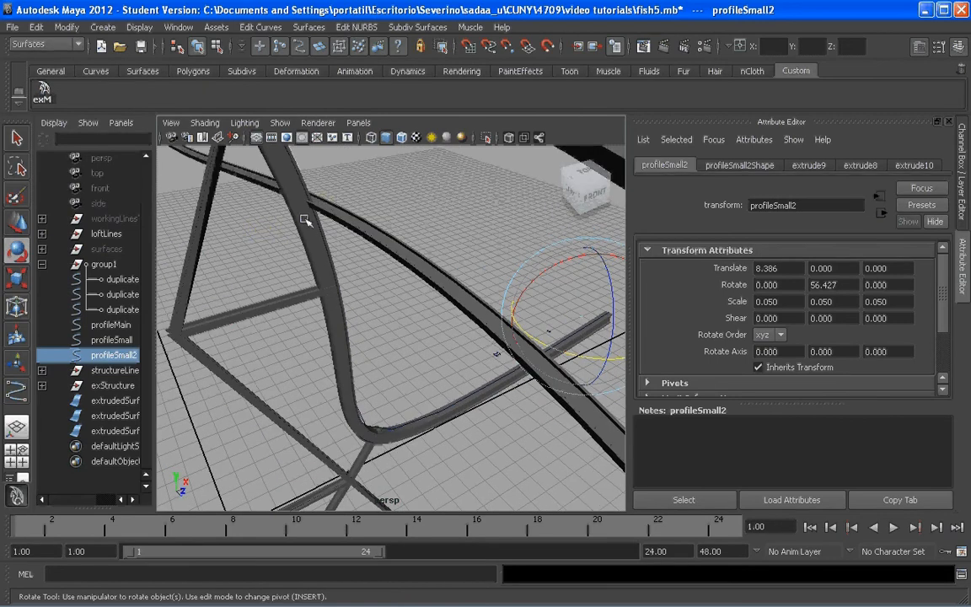
{"action": "left_click_drag", "start_coordinate": [322, 199], "coordinate": [331, 235], "text": "alt"}
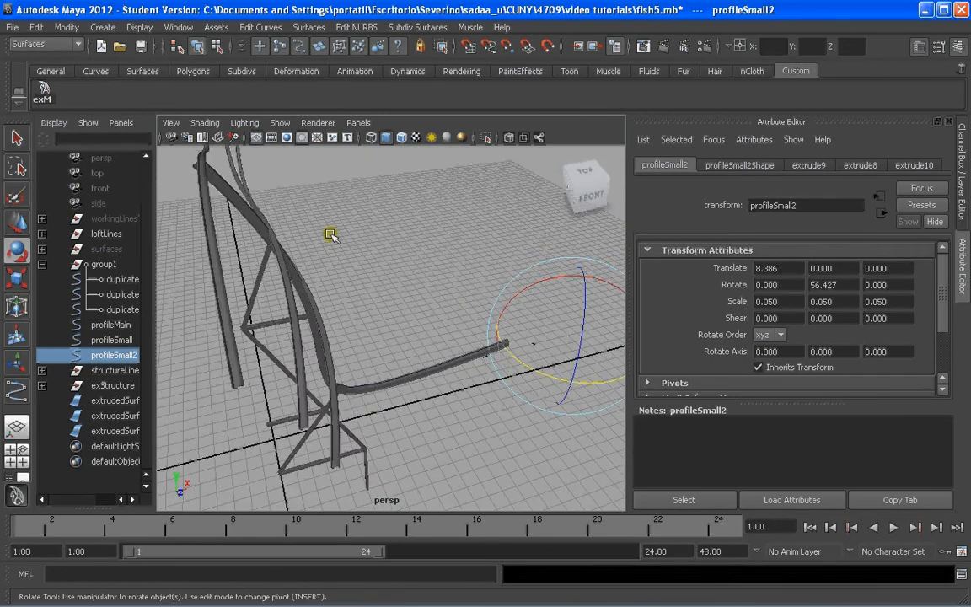
{"action": "left_click_drag", "start_coordinate": [372, 352], "coordinate": [331, 284], "text": "alt"}
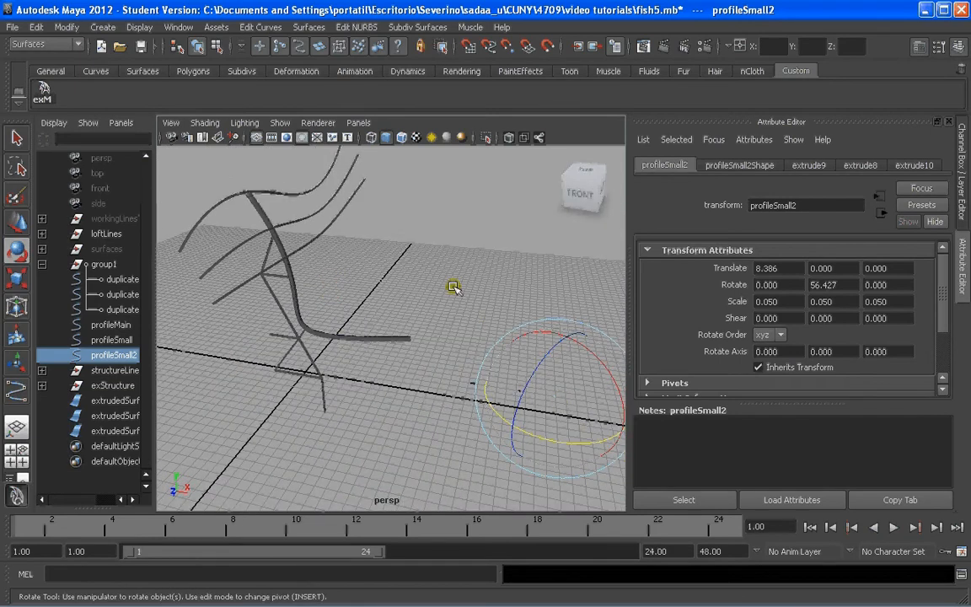
{"action": "left_click", "coordinate": [550, 372]}
{"action": "left_click_drag", "start_coordinate": [551, 372], "coordinate": [375, 302], "text": "alt"}
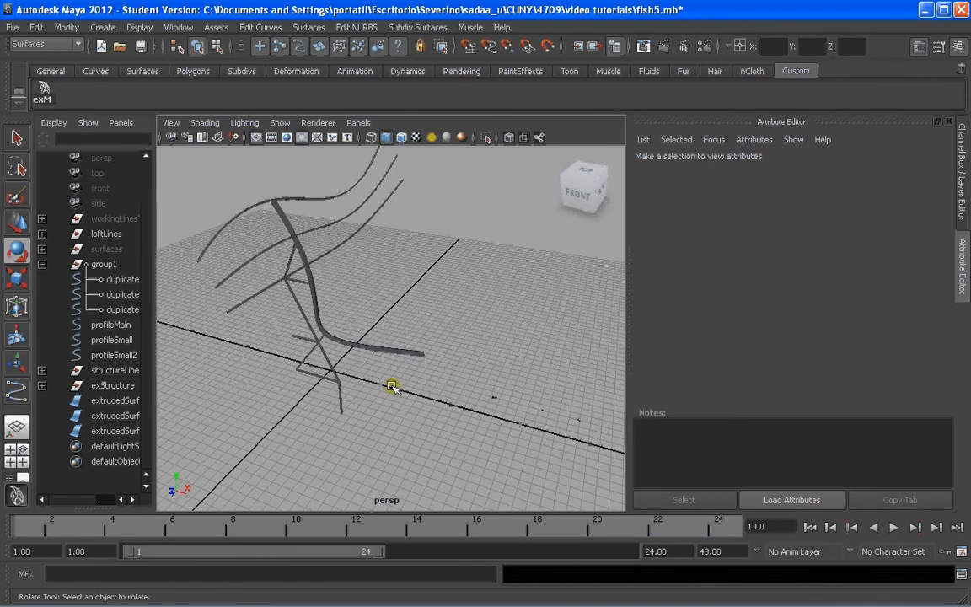
Step: Collapse group1 and move the three new extruded surfaces into the exStructure group
{"action": "left_click_drag", "start_coordinate": [392, 386], "coordinate": [245, 180]}
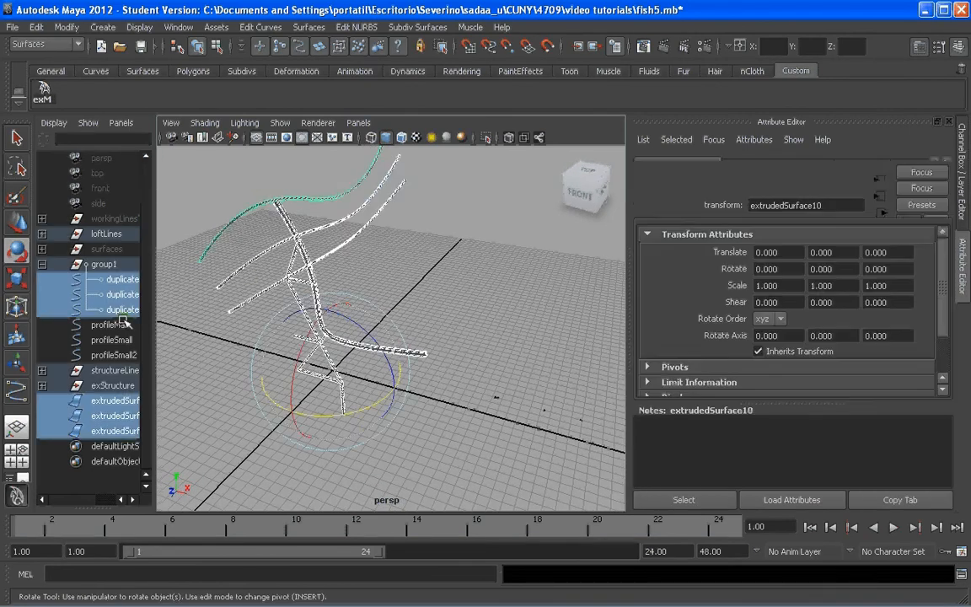
{"action": "left_click", "coordinate": [418, 427]}
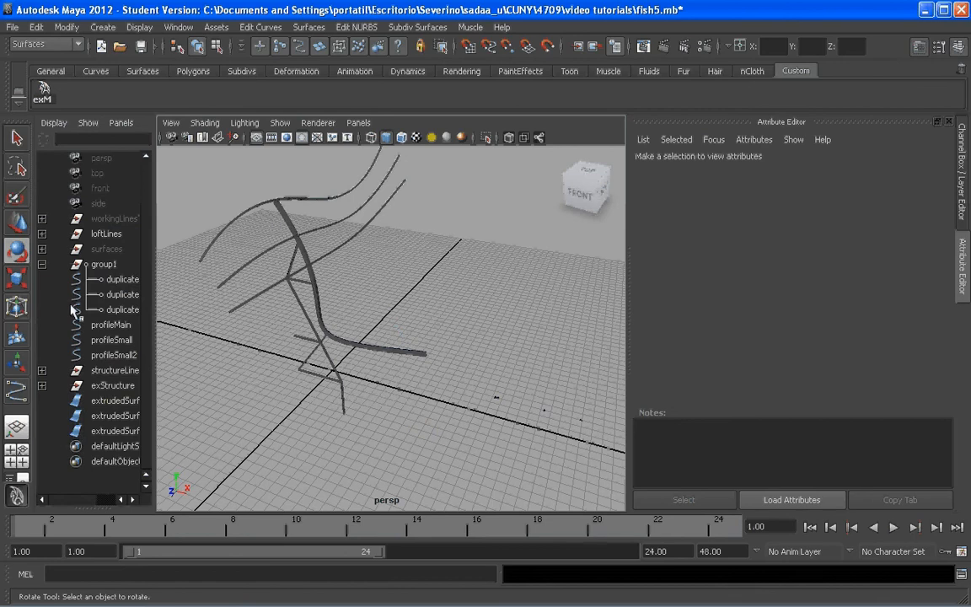
{"action": "left_click", "coordinate": [41, 263]}
{"action": "left_click", "coordinate": [106, 355]}
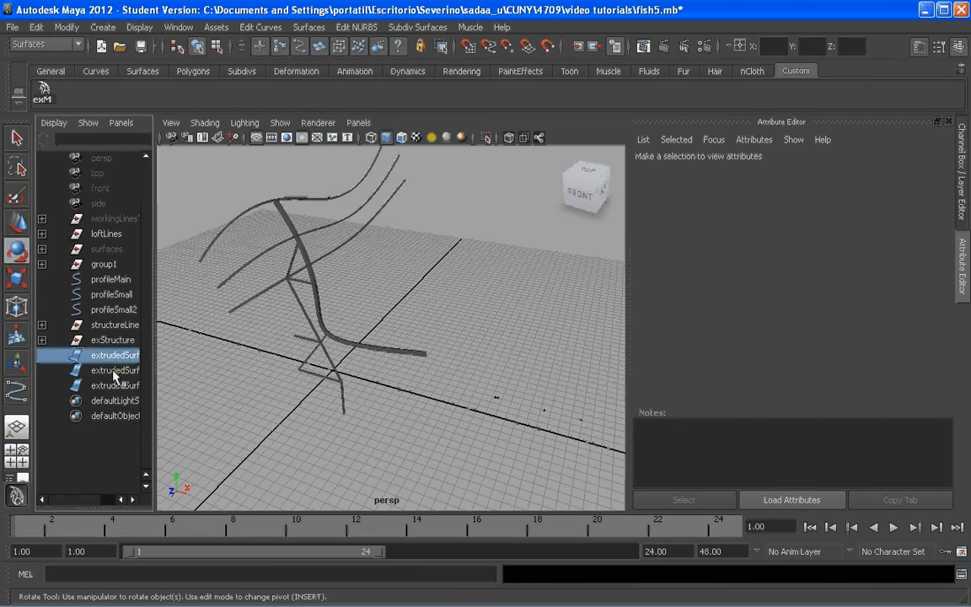
{"action": "left_click", "coordinate": [111, 387], "text": "shift"}
{"action": "middle_click_drag", "start_coordinate": [111, 355], "coordinate": [107, 340]}
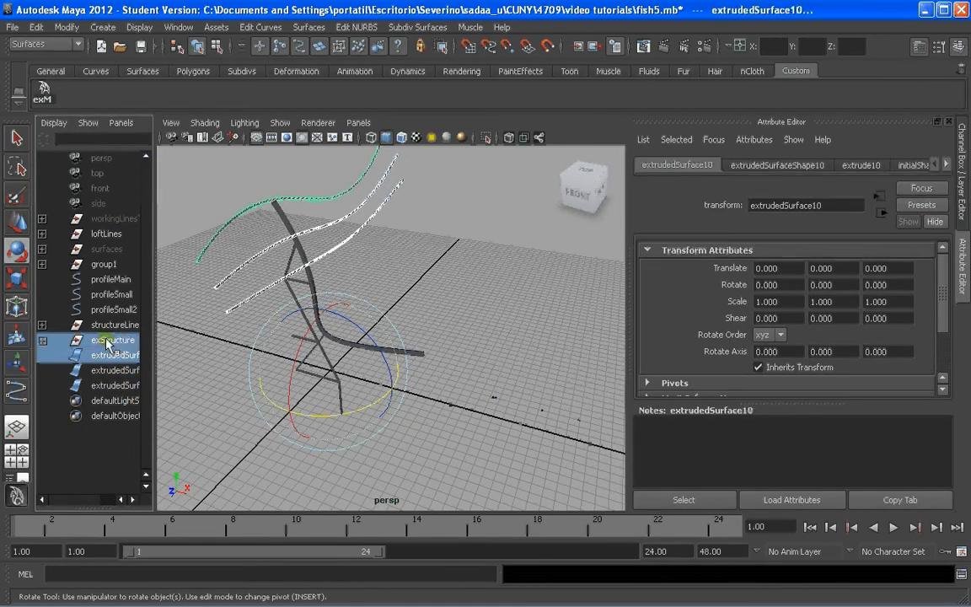
{"action": "left_click_drag", "start_coordinate": [107, 339], "coordinate": [108, 354]}
{"action": "left_click", "coordinate": [114, 385], "text": "shift"}
{"action": "middle_click_drag", "start_coordinate": [106, 357], "coordinate": [113, 341]}
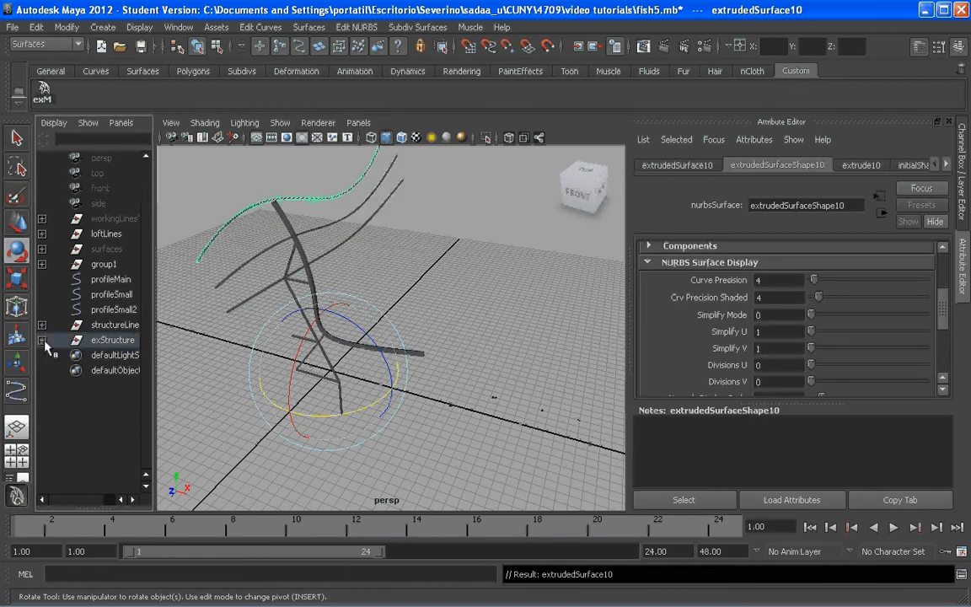
Step: Group profileMain, profileSmall and profileSmall2 together and name the group profiles
{"action": "left_click", "coordinate": [110, 278]}
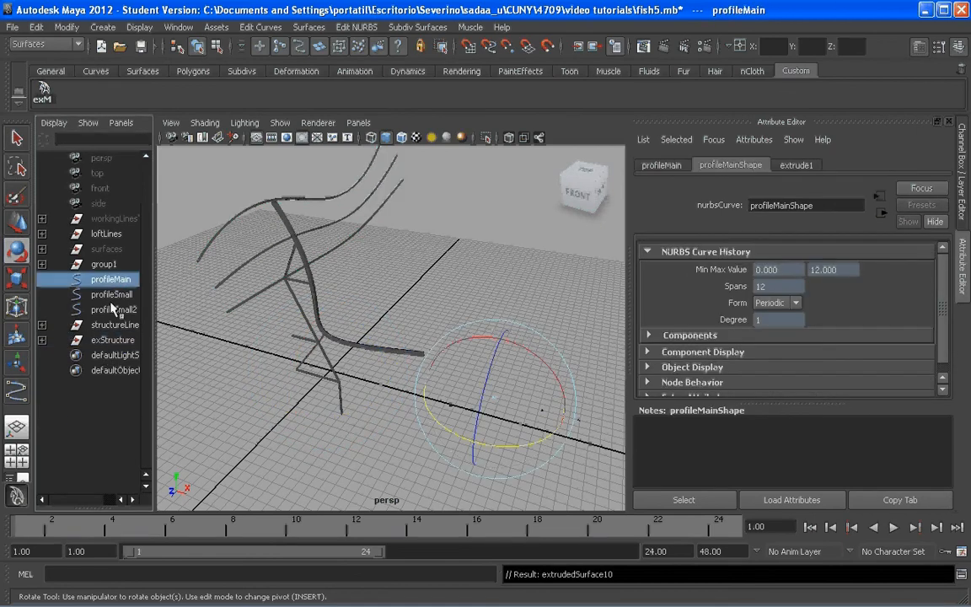
{"action": "left_click", "coordinate": [114, 309], "text": "shift"}
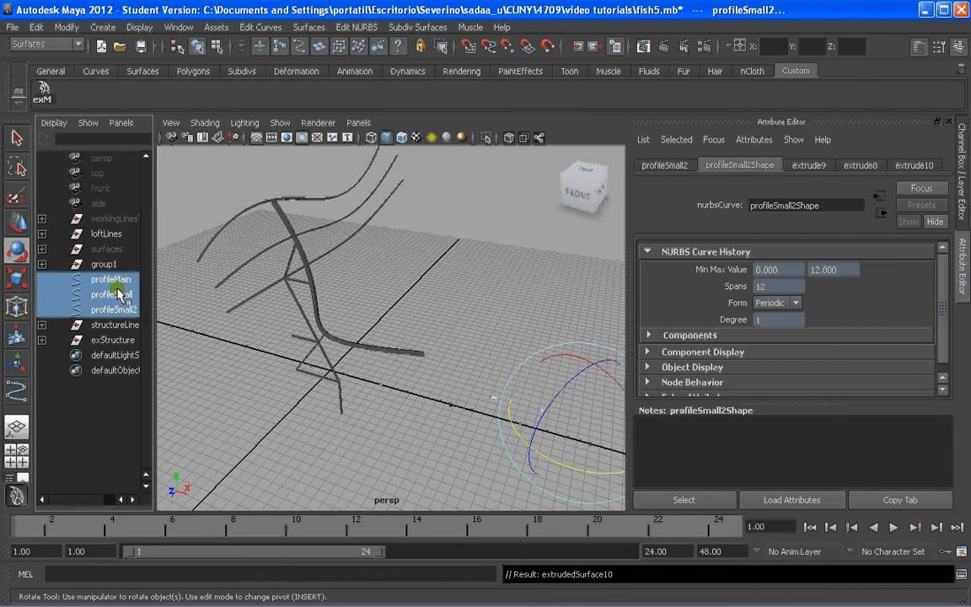
{"action": "key", "text": "ctrl+g"}
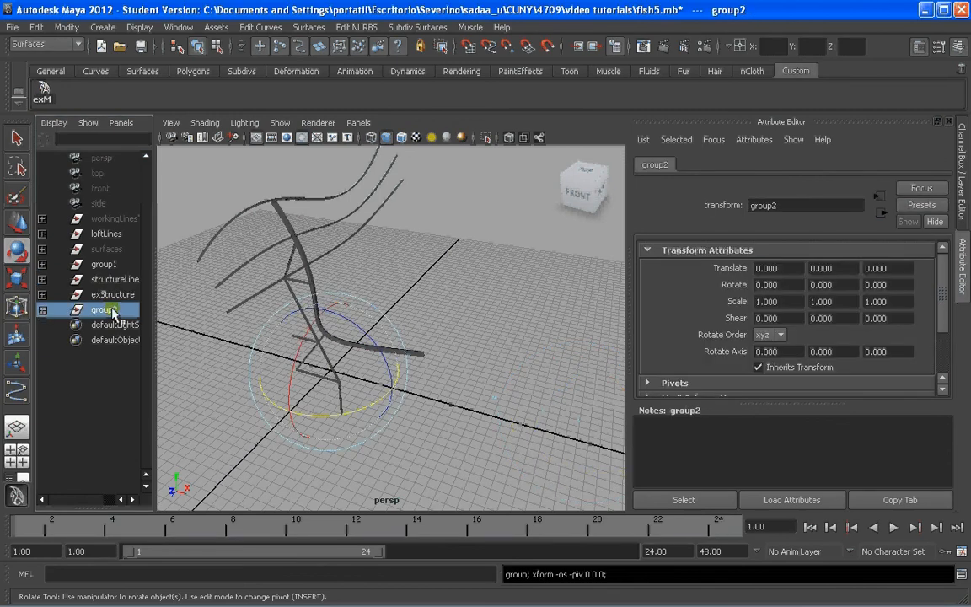
{"action": "double_click", "coordinate": [101, 310]}
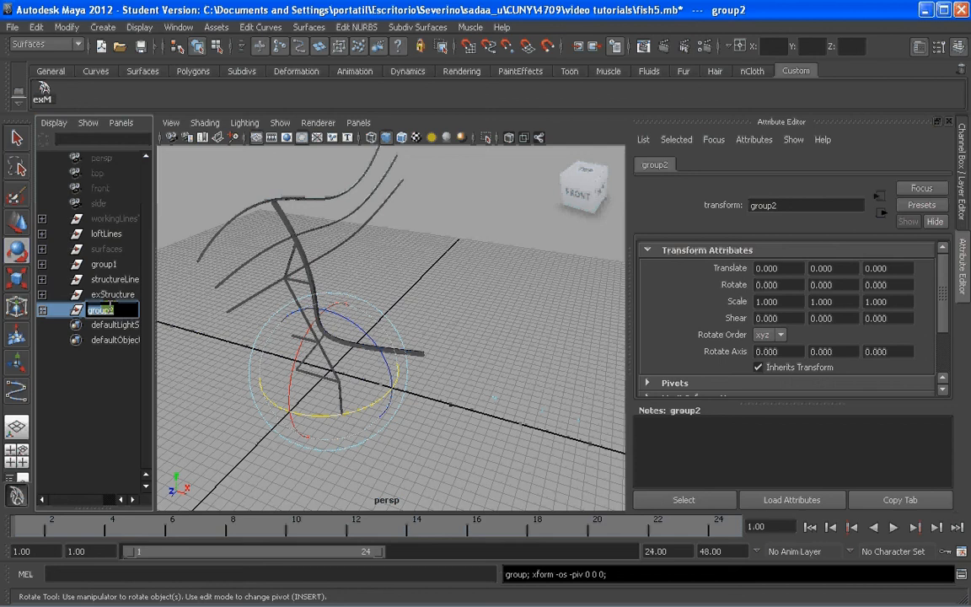
{"action": "type", "text": "profiles"}
{"action": "key", "text": "Return"}
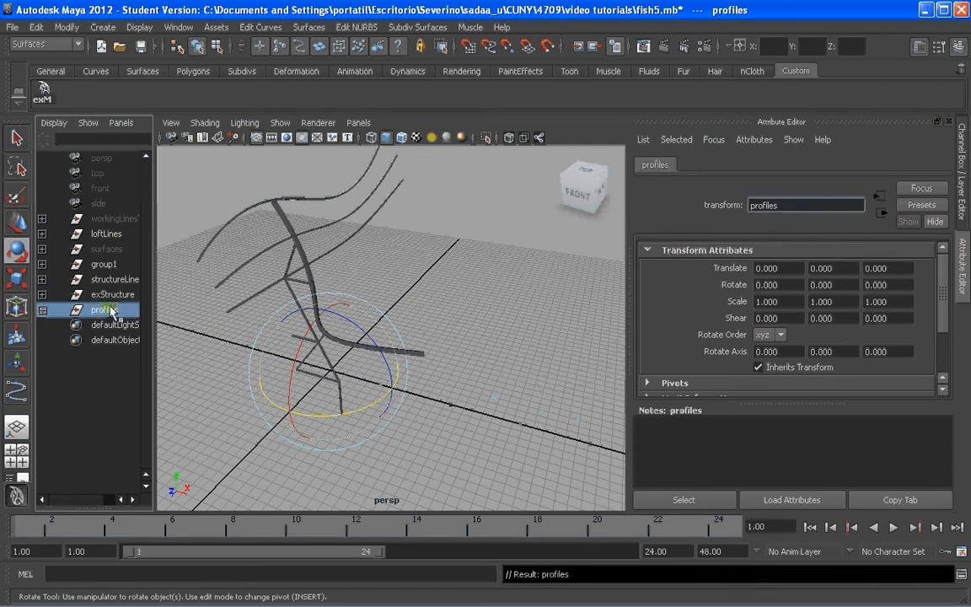
Step: Hide the profiles group and the structureLinesV group
{"action": "left_click", "coordinate": [129, 382]}
{"action": "left_click", "coordinate": [106, 310]}
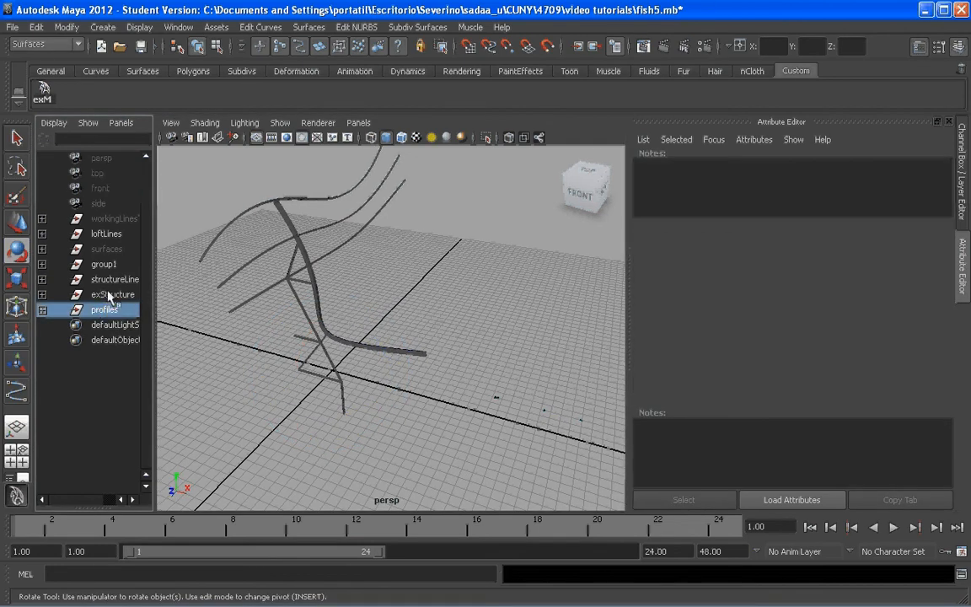
{"action": "key", "text": "ctrl+h"}
{"action": "left_click", "coordinate": [106, 295]}
{"action": "left_click", "coordinate": [110, 279]}
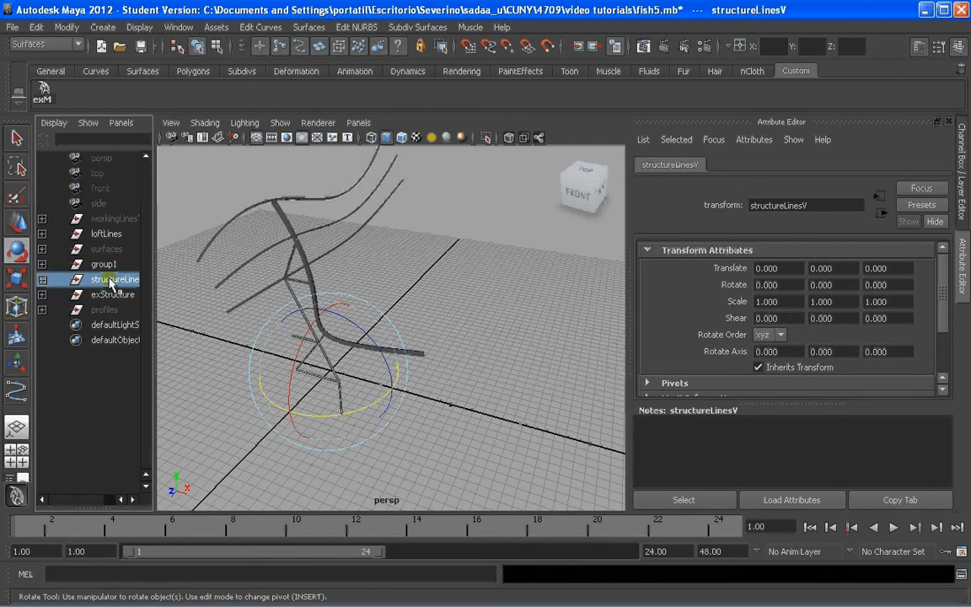
{"action": "key", "text": "ctrl+h"}
Step: Hide group1 and the loftLines group so that only the extruded structure is displayed
{"action": "left_click", "coordinate": [106, 264]}
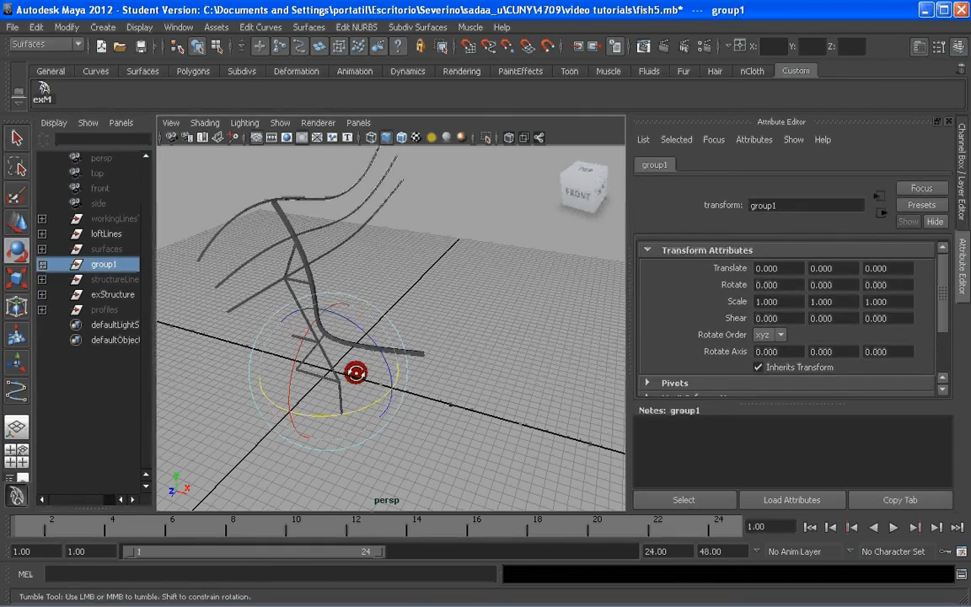
{"action": "left_click_drag", "start_coordinate": [357, 373], "coordinate": [158, 276], "text": "alt"}
{"action": "key", "text": "ctrl+h"}
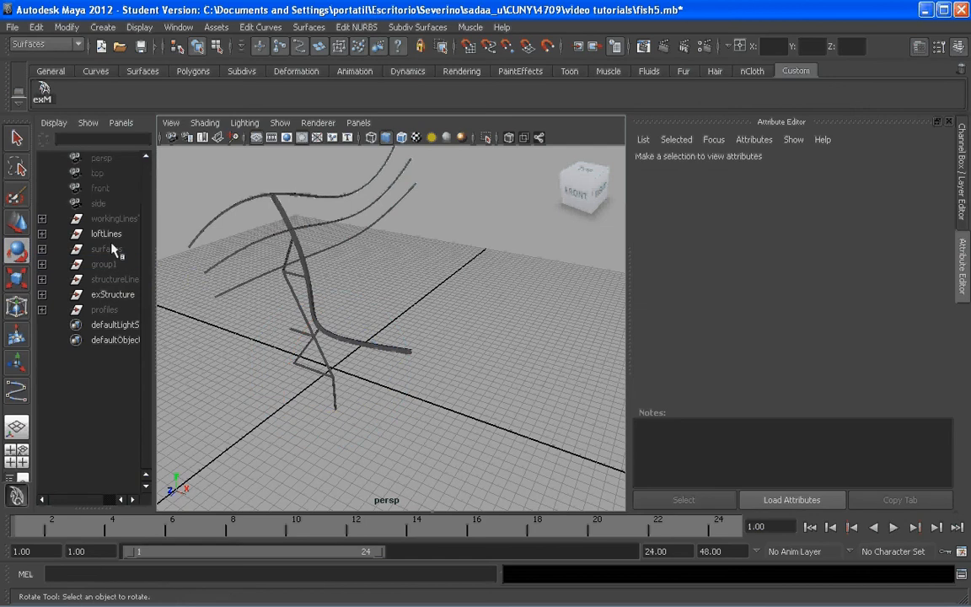
{"action": "left_click", "coordinate": [113, 235]}
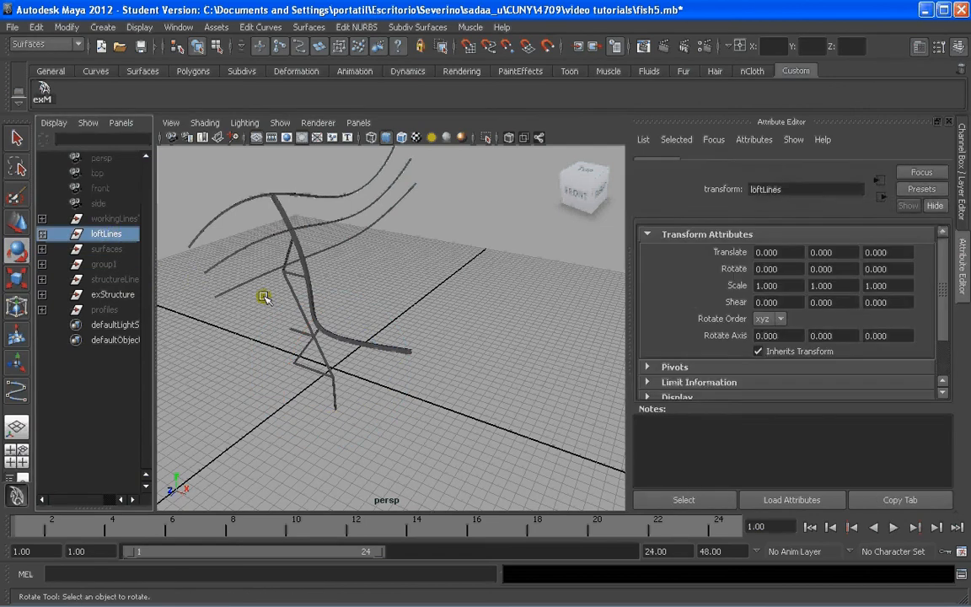
{"action": "key", "text": "ctrl+h"}
{"action": "scroll", "coordinate": [325, 303], "scroll_direction": "down", "scroll_amount": 3}
{"action": "left_click", "coordinate": [102, 295]}
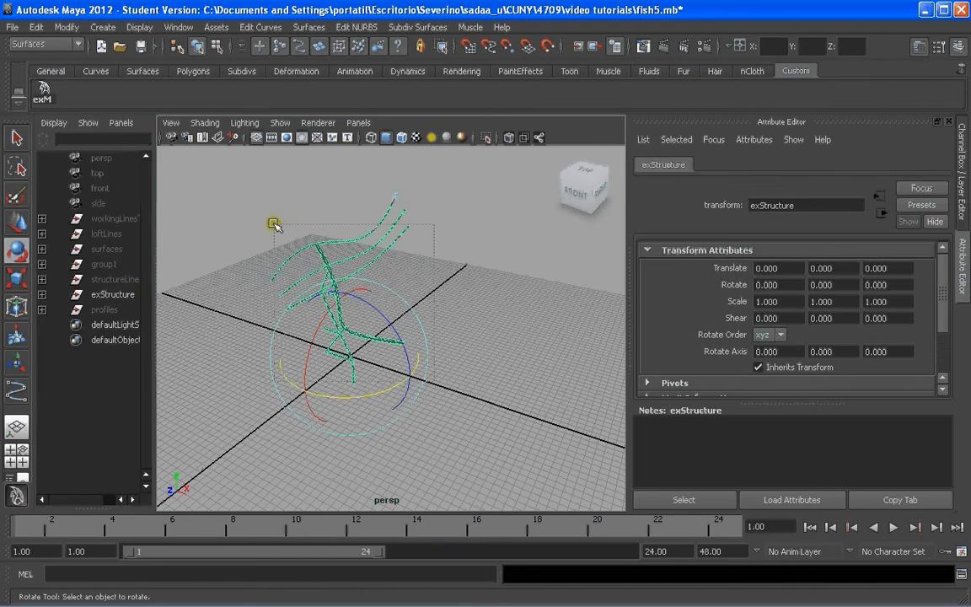
{"action": "left_click_drag", "start_coordinate": [270, 223], "coordinate": [441, 325]}
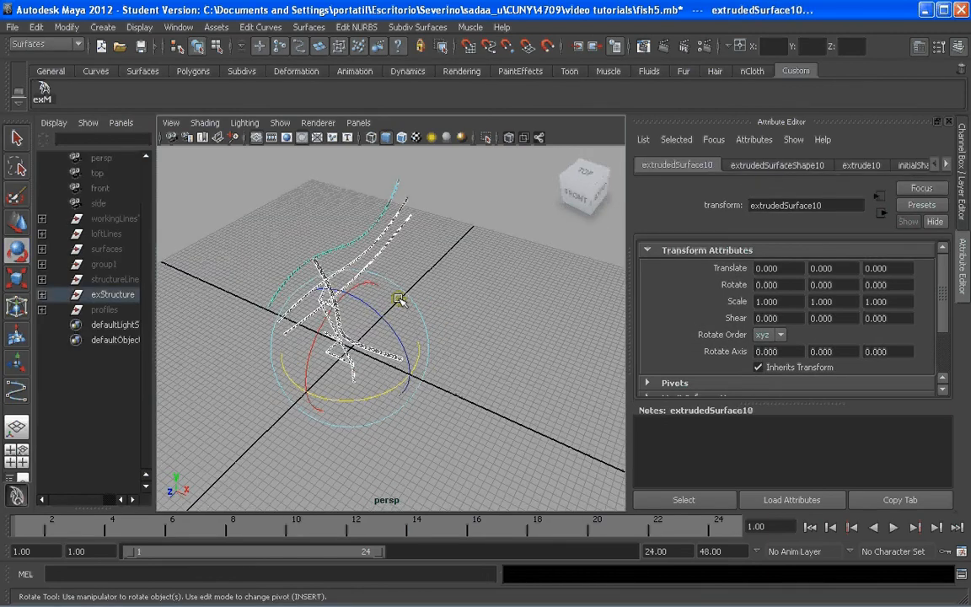
{"action": "left_click", "coordinate": [396, 349]}
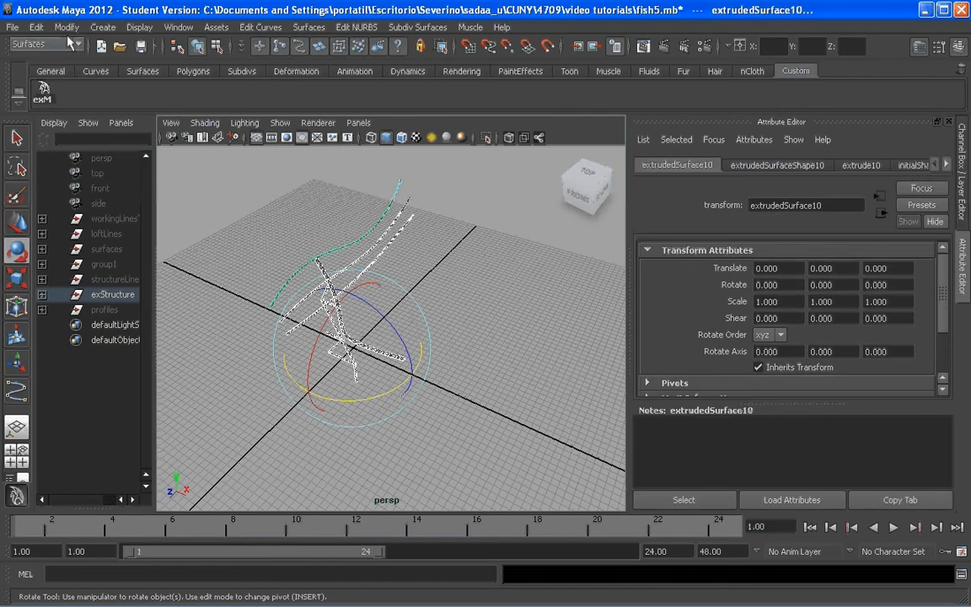
{"action": "left_click", "coordinate": [36, 29]}
{"action": "mouse_move", "coordinate": [75, 202]}
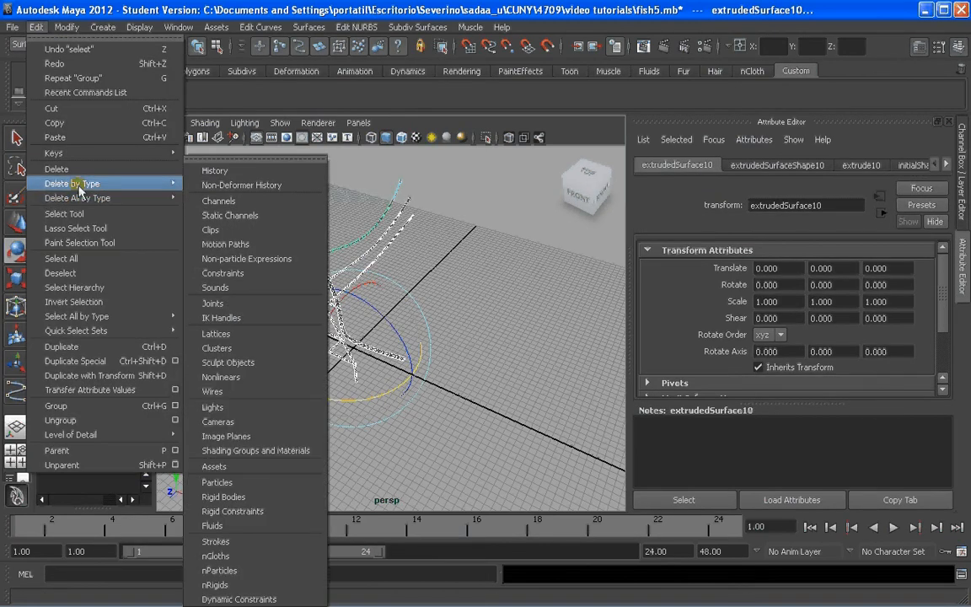
{"action": "left_click", "coordinate": [221, 196]}
{"action": "left_click", "coordinate": [444, 269]}
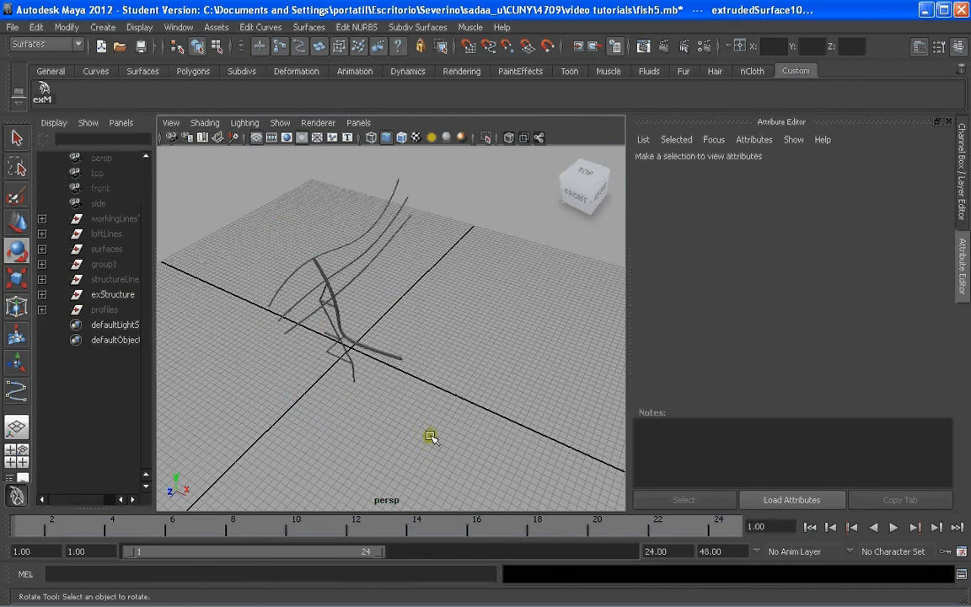
Step: Mirror all the extruded beams with Duplicate Special as one instance grouped under World, with scale -1, 1, 1
{"action": "left_click_drag", "start_coordinate": [422, 442], "coordinate": [278, 221]}
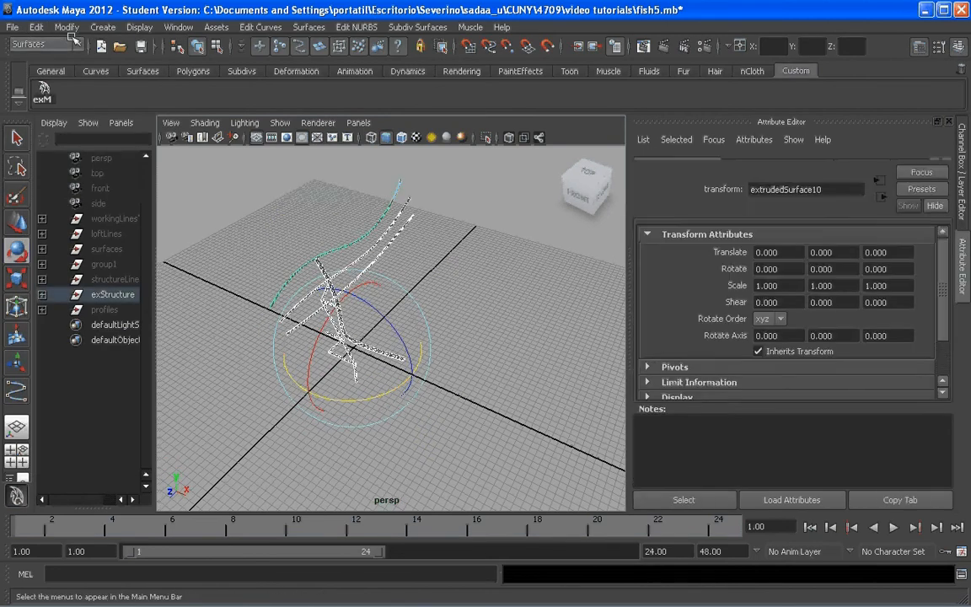
{"action": "left_click", "coordinate": [36, 27]}
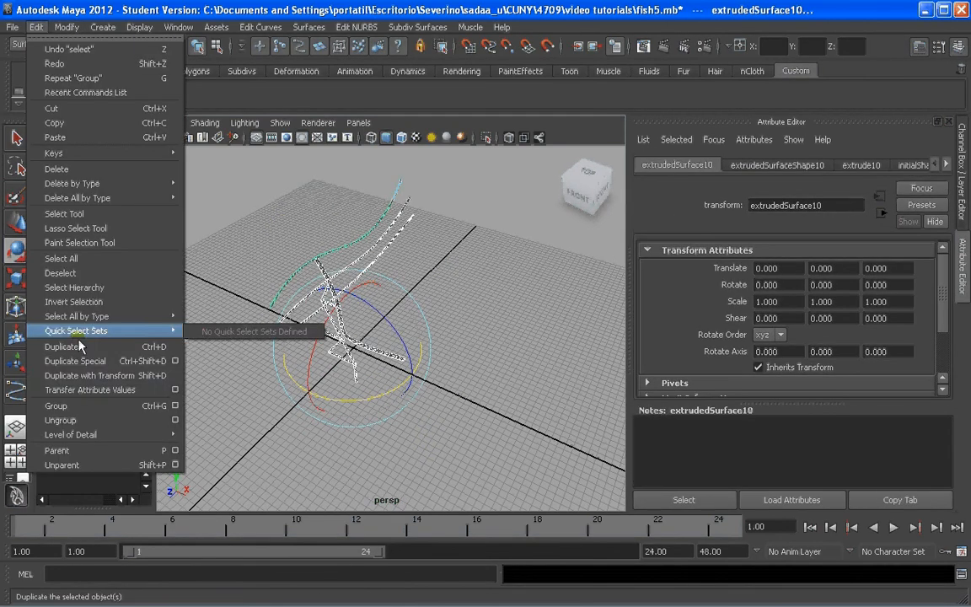
{"action": "left_click", "coordinate": [177, 360]}
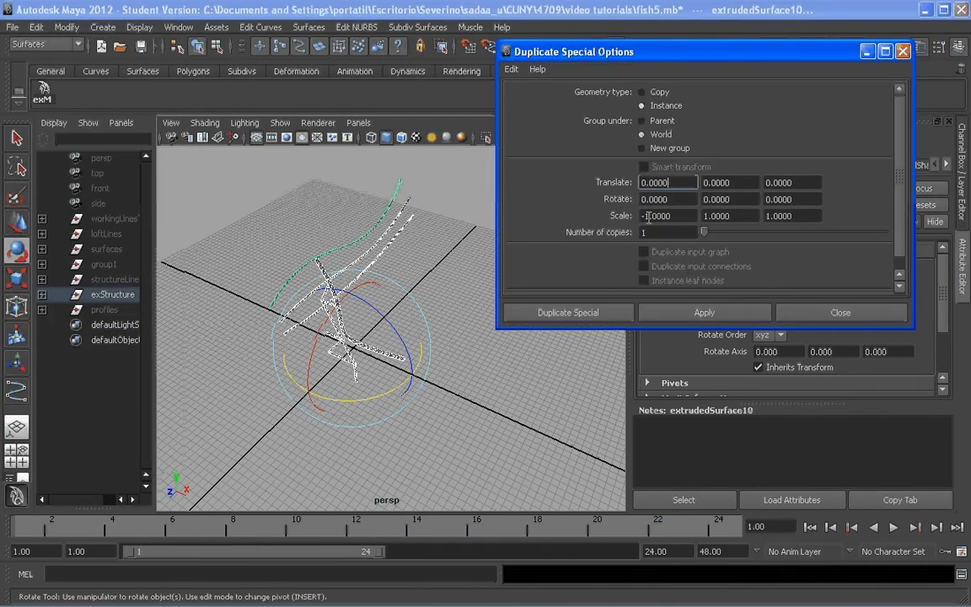
{"action": "left_click", "coordinate": [563, 322]}
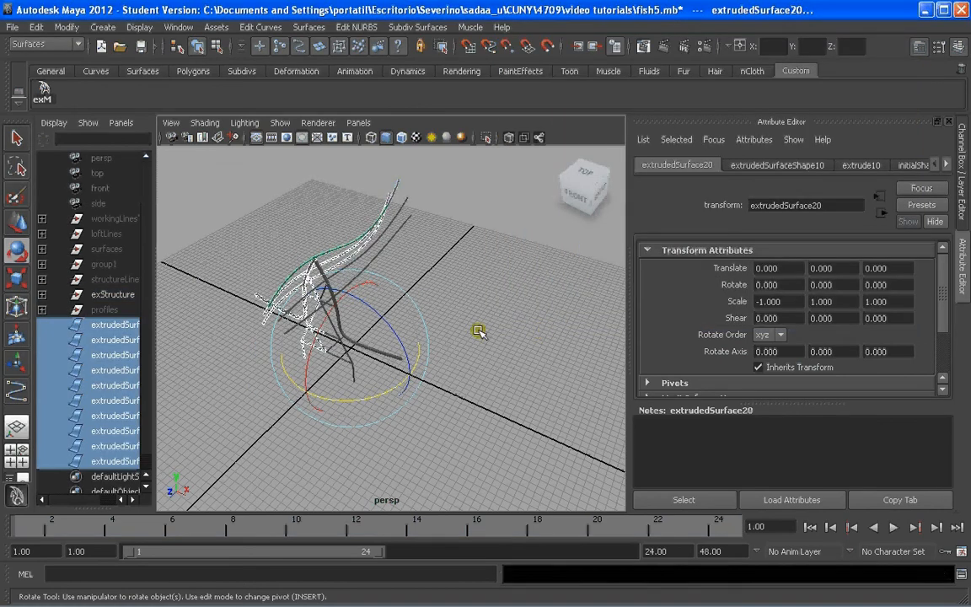
{"action": "left_click", "coordinate": [476, 329]}
Step: Move the ten mirrored extruded surfaces into the exStructure group and clear the selection
{"action": "left_click_drag", "start_coordinate": [477, 329], "coordinate": [321, 274], "text": "alt"}
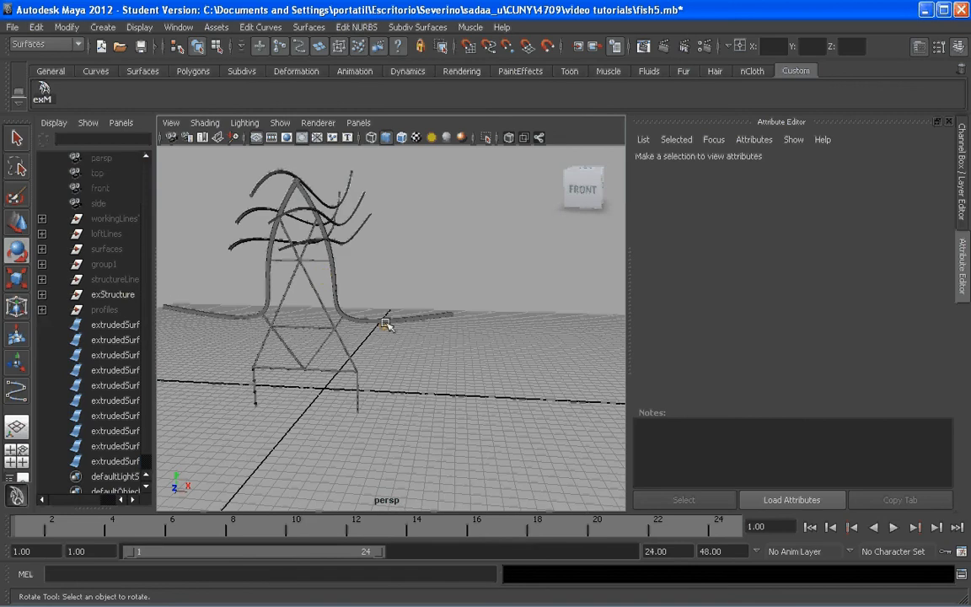
{"action": "left_click_drag", "start_coordinate": [386, 320], "coordinate": [422, 318], "text": "alt"}
{"action": "left_click", "coordinate": [110, 326]}
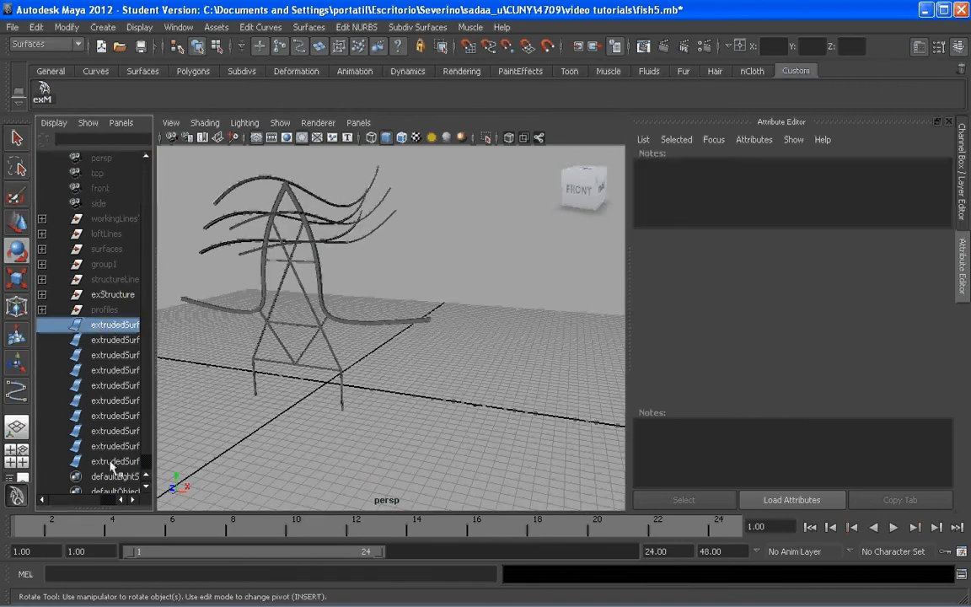
{"action": "left_click", "coordinate": [123, 459], "text": "shift"}
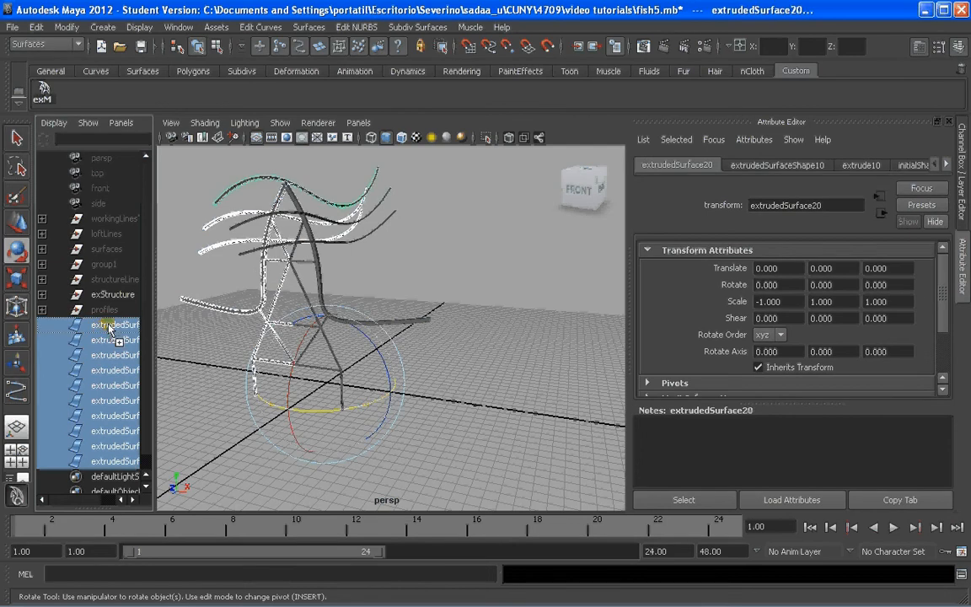
{"action": "middle_click_drag", "start_coordinate": [108, 299], "coordinate": [108, 297]}
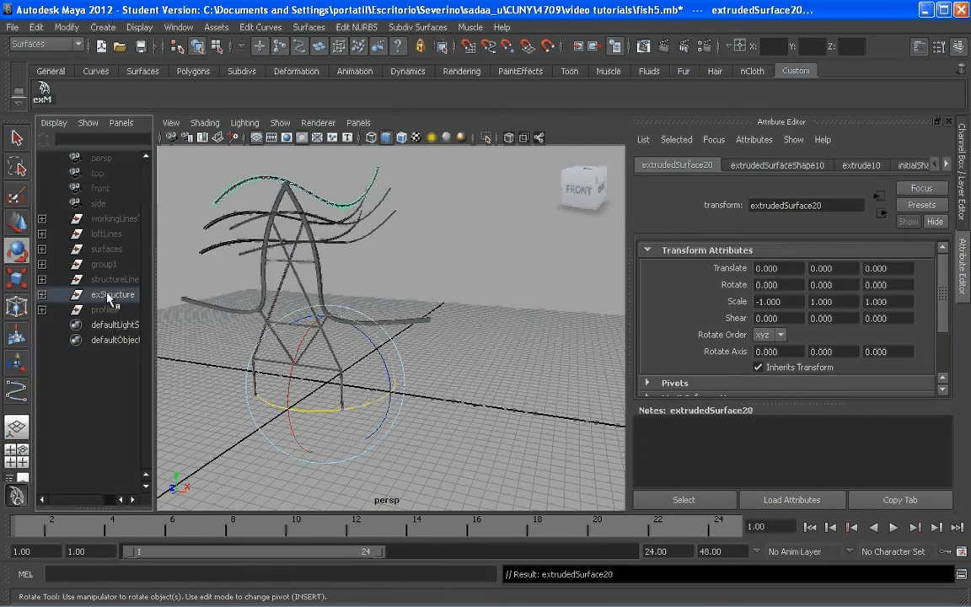
{"action": "left_click_drag", "start_coordinate": [490, 310], "coordinate": [484, 335], "text": "alt"}
{"action": "left_click", "coordinate": [485, 335]}
Step: Unhide the surfaces group in shaded display and view it together with the beam structure from the front
{"action": "scroll", "coordinate": [485, 336], "scroll_direction": "down", "scroll_amount": 4}
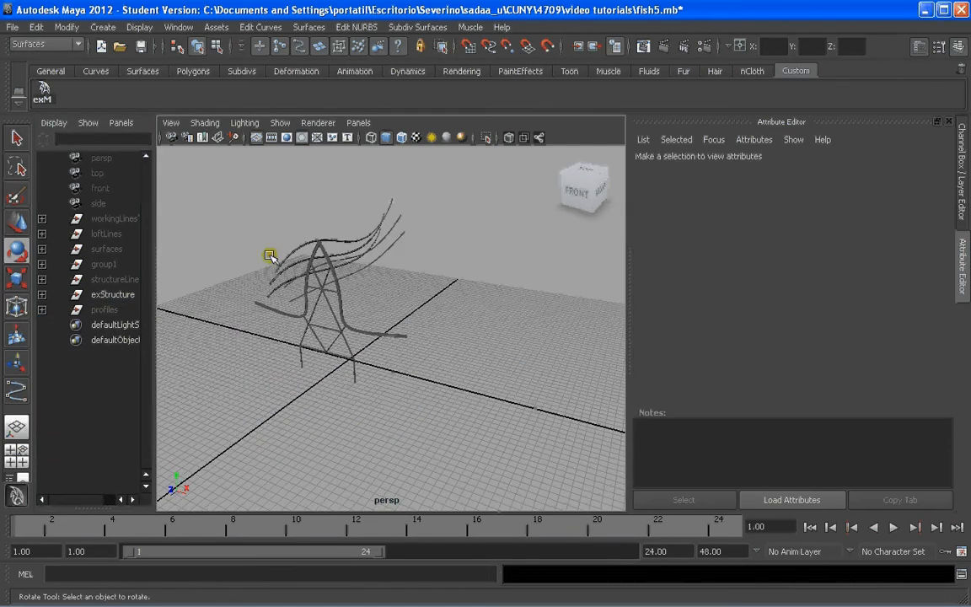
{"action": "left_click", "coordinate": [106, 248]}
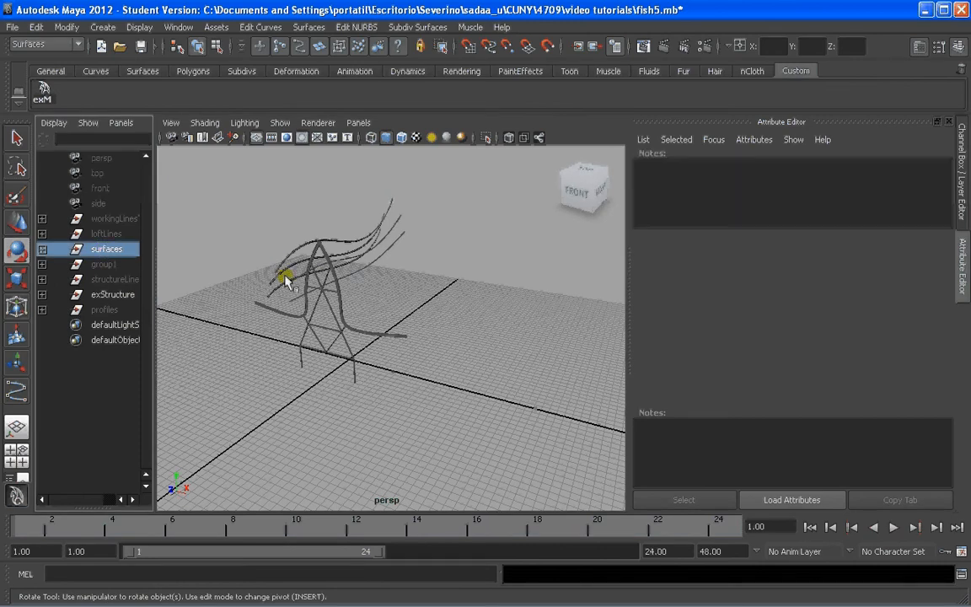
{"action": "key", "text": "shift+h"}
{"action": "key", "text": "5"}
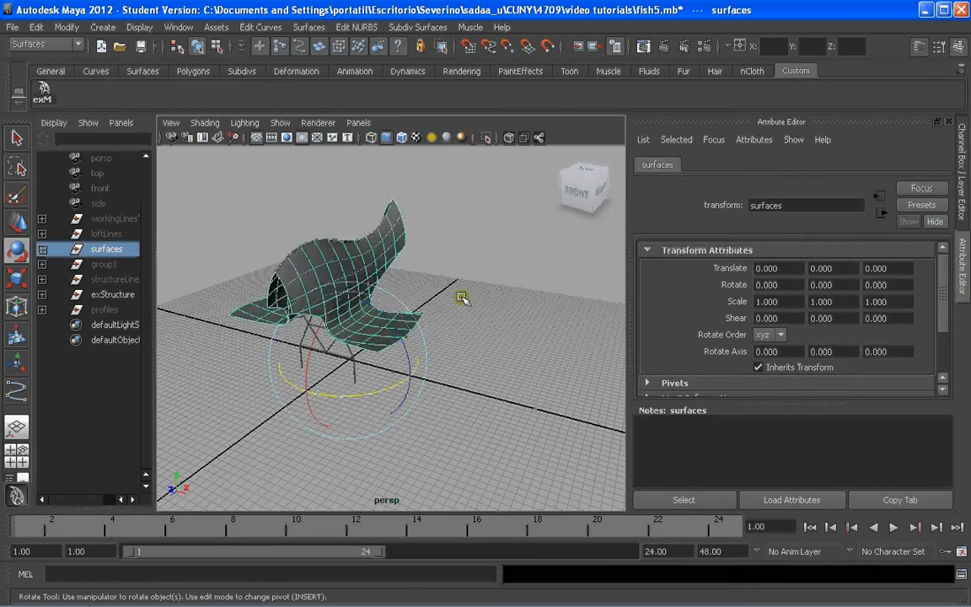
{"action": "left_click", "coordinate": [462, 297]}
{"action": "mouse_move", "coordinate": [462, 296]}
{"action": "left_mouse_down", "text": "alt"}
{"action": "mouse_move", "coordinate": [316, 297]}
{"action": "mouse_move", "coordinate": [354, 262]}
{"action": "left_mouse_up", "text": "alt"}
{"action": "left_click_drag", "start_coordinate": [376, 271], "coordinate": [397, 250], "text": "alt"}
{"action": "middle_click_drag", "start_coordinate": [396, 251], "coordinate": [413, 279], "text": "alt"}
{"action": "left_click_drag", "start_coordinate": [413, 279], "coordinate": [408, 287], "text": "alt"}
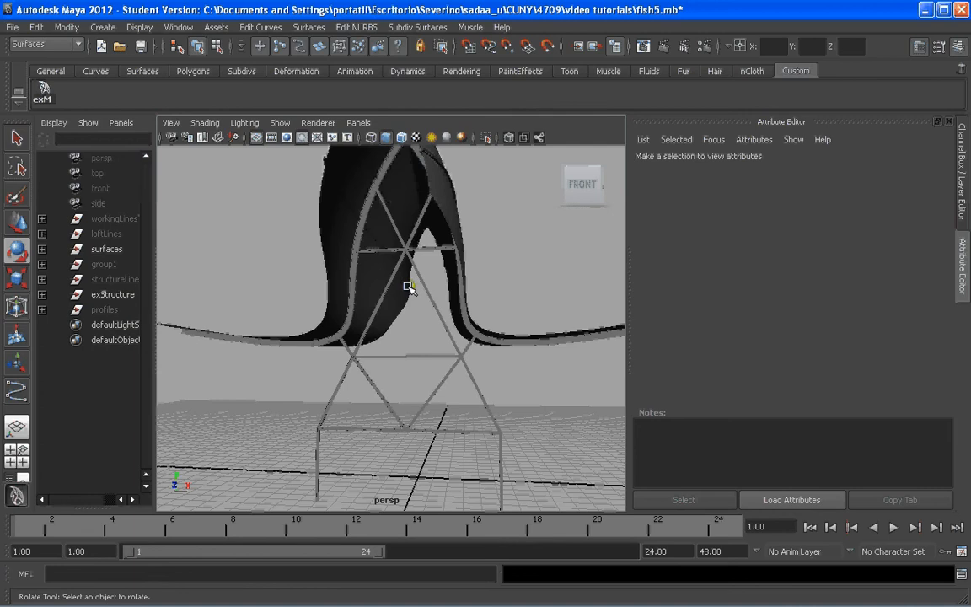